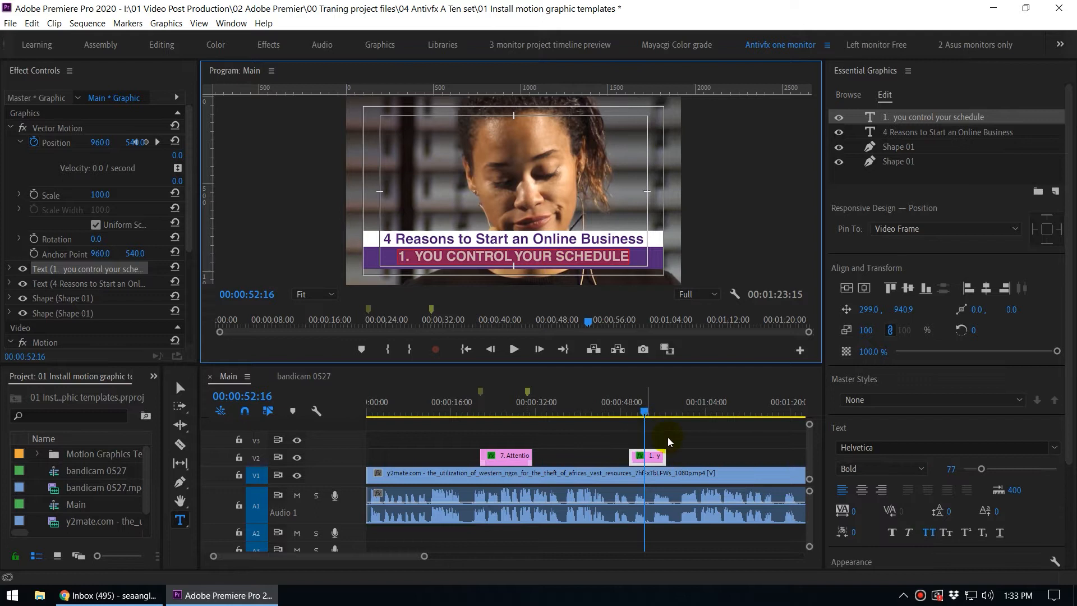
Deselect the graphic clip and move the playhead to 00:00:25:12 on the timeline.
click(667, 437)
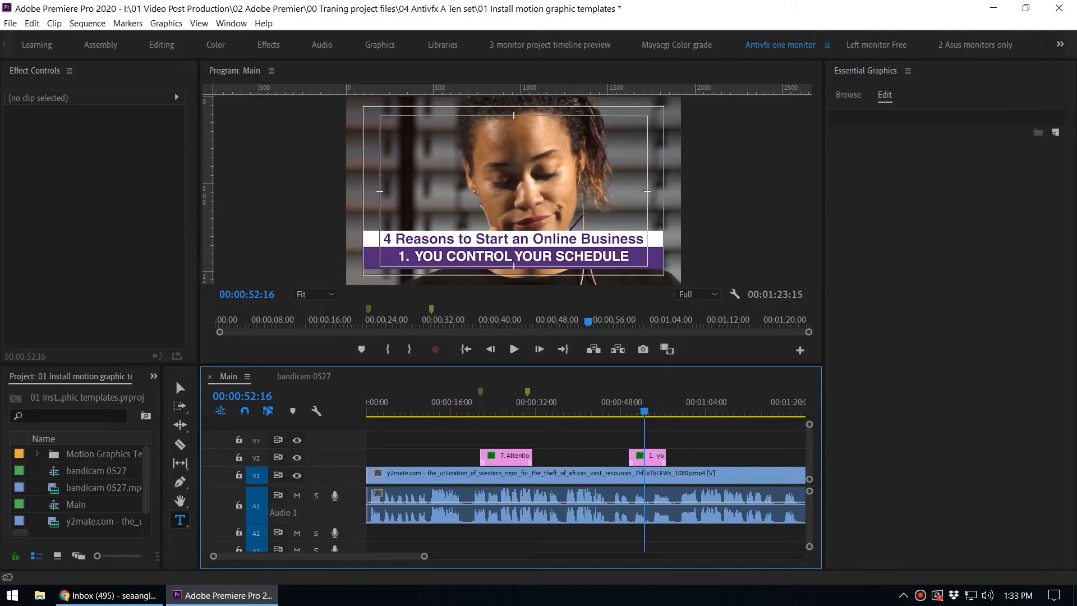
drag(480, 413, 500, 414)
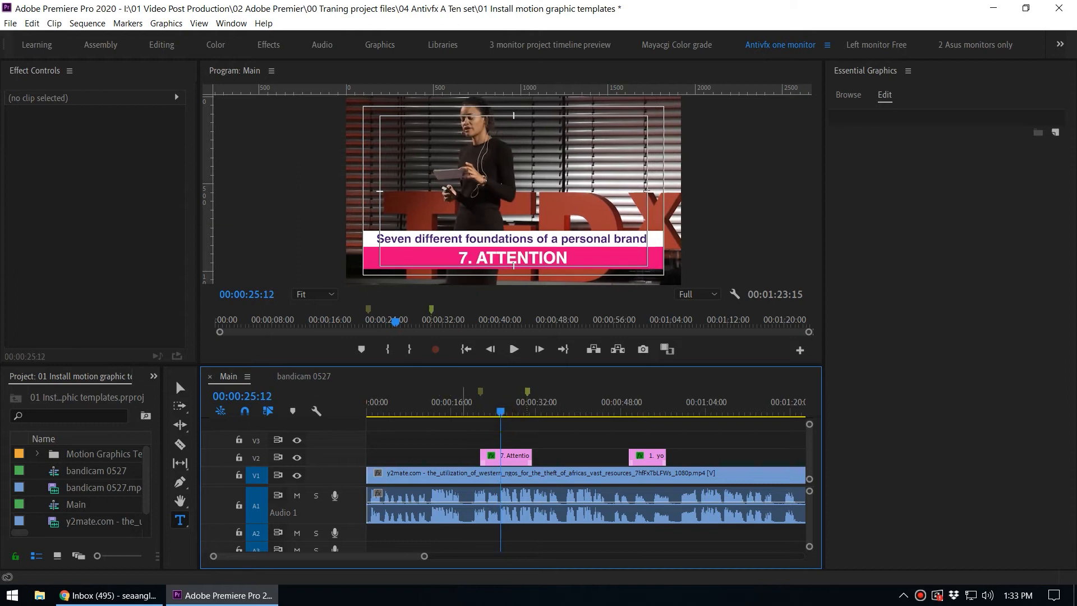
In File Explorer, open the Antivfx Free Motion Graphic Templates folder inside My mogret file and view its MOGRT files as large icons.
drag(411, 137, 579, 3)
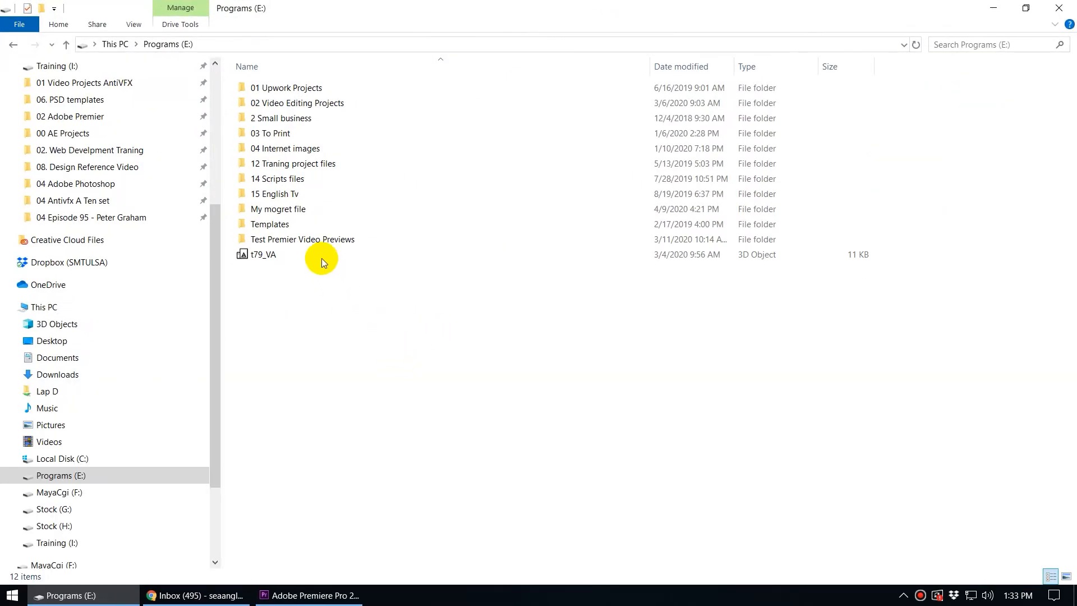
click(296, 237)
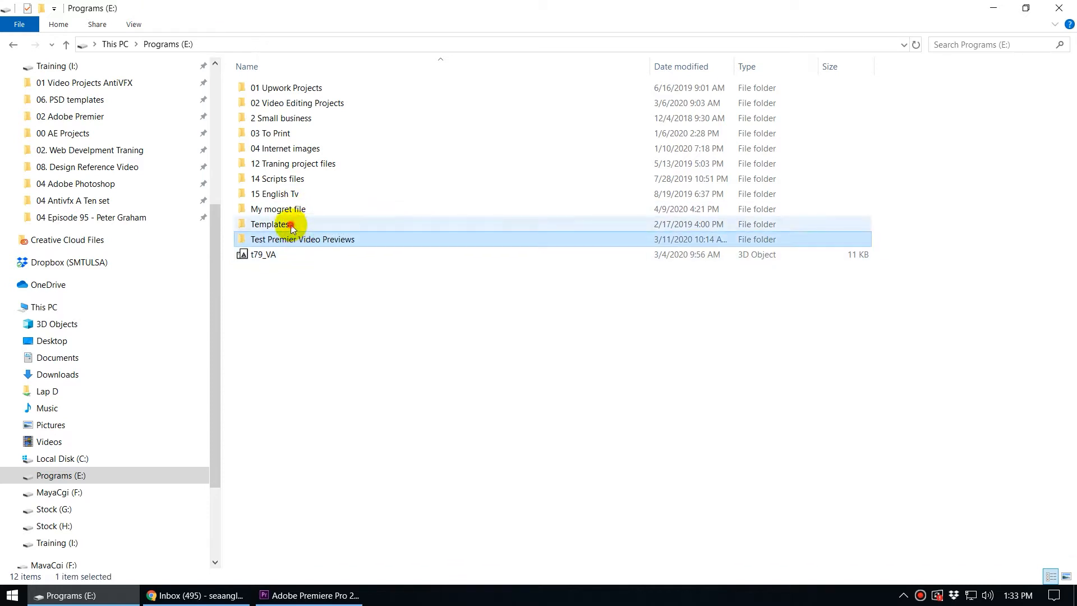
click(286, 225)
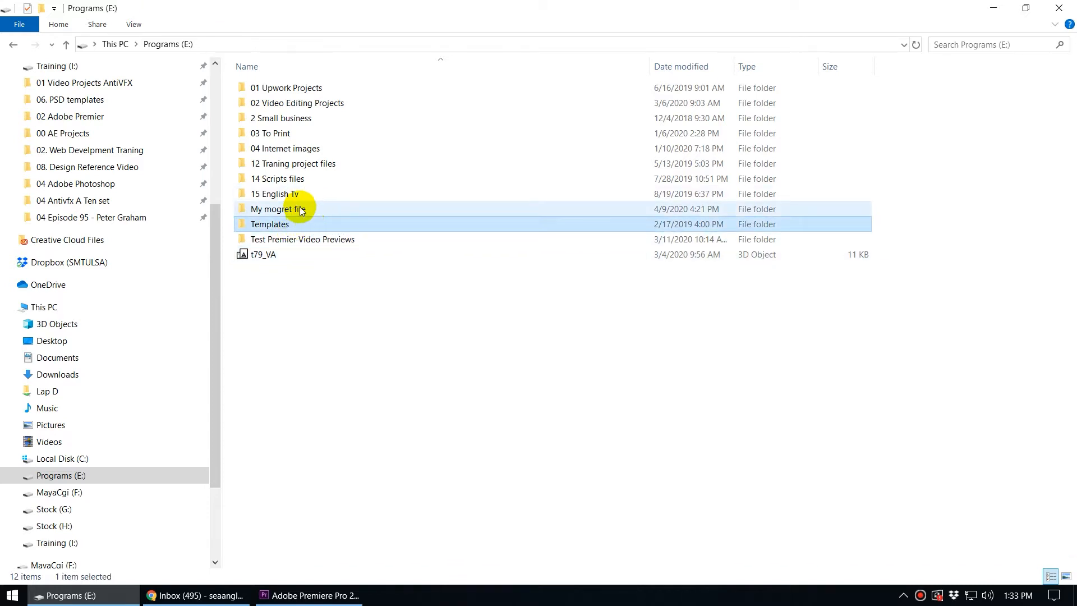
double_click(295, 210)
click(297, 95)
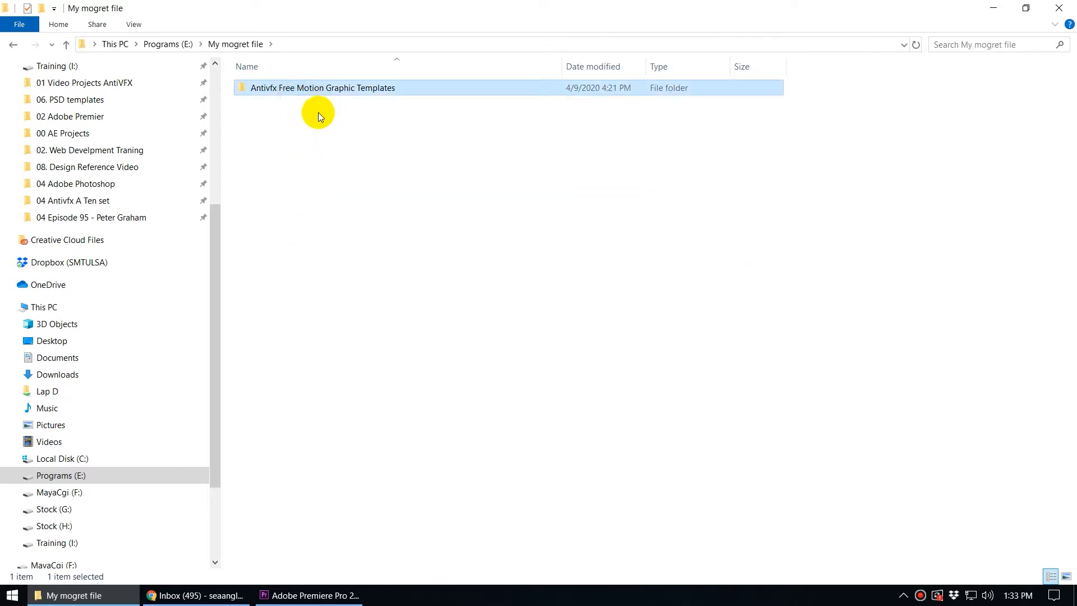
double_click(340, 90)
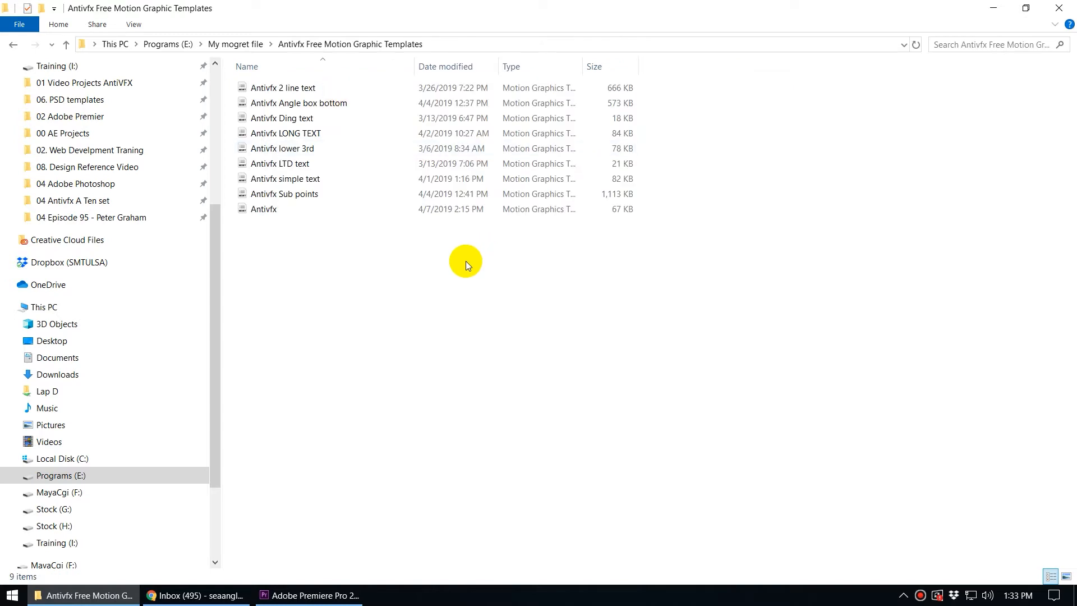
click(1065, 574)
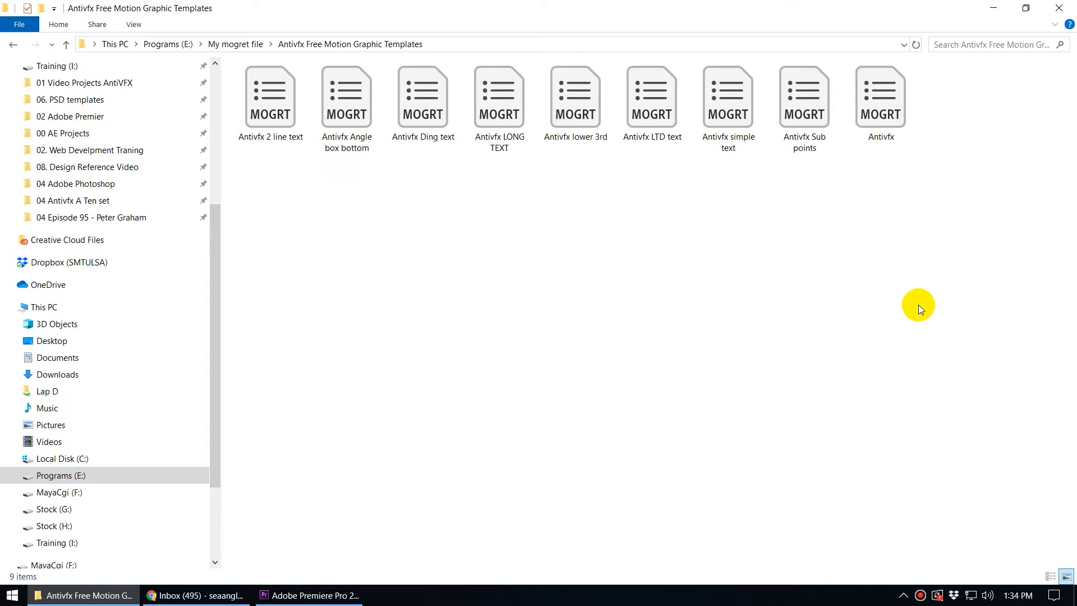
Return to Premiere Pro and switch the Essential Graphics panel to its Browse view.
drag(644, 2, 0, 146)
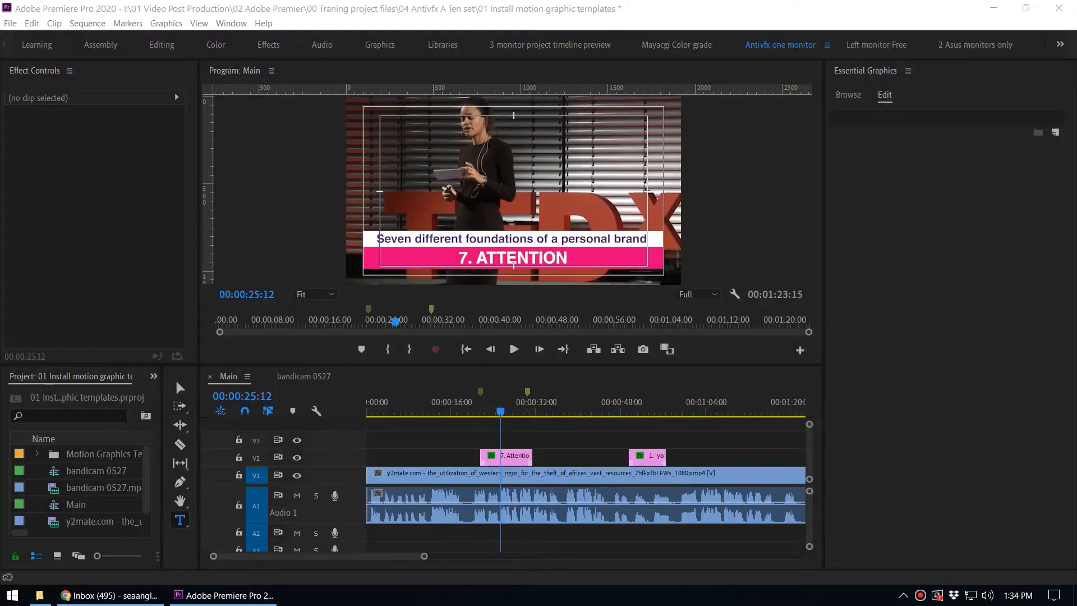
click(914, 252)
click(848, 97)
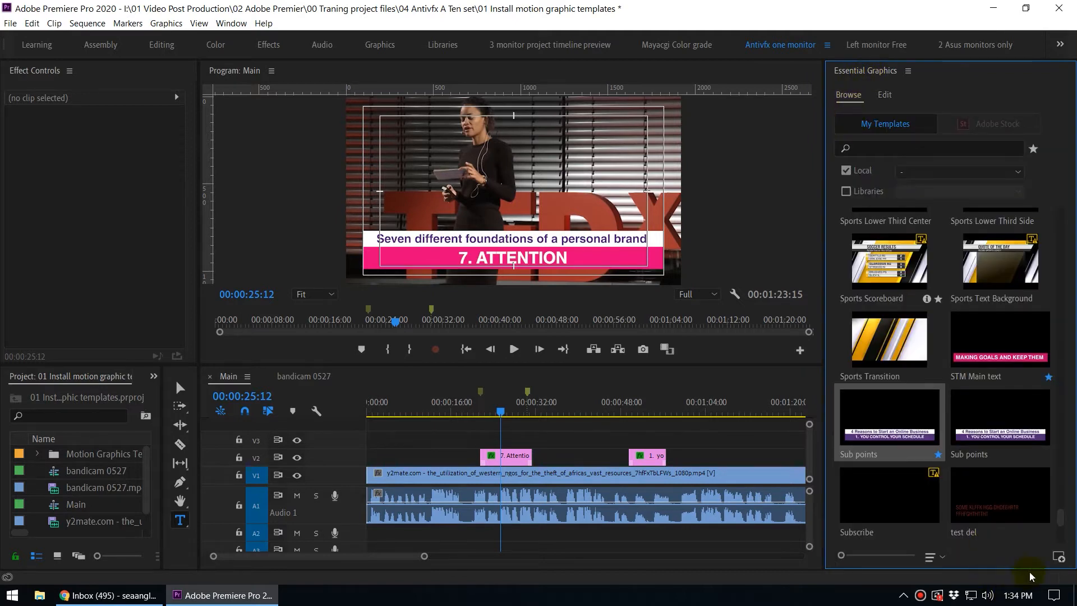
Open the Install Motion Graphics template dialog and navigate to the Antivfx Free Motion Graphic Templates folder on Programs (E:).
click(1057, 559)
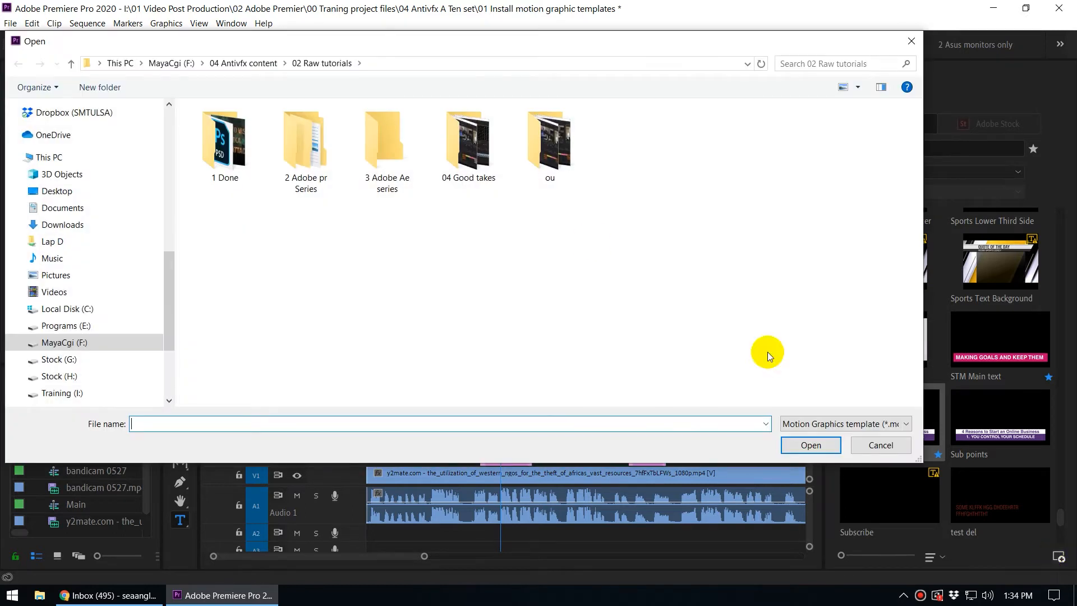
drag(425, 48, 495, 114)
scroll(202, 411, down, 1)
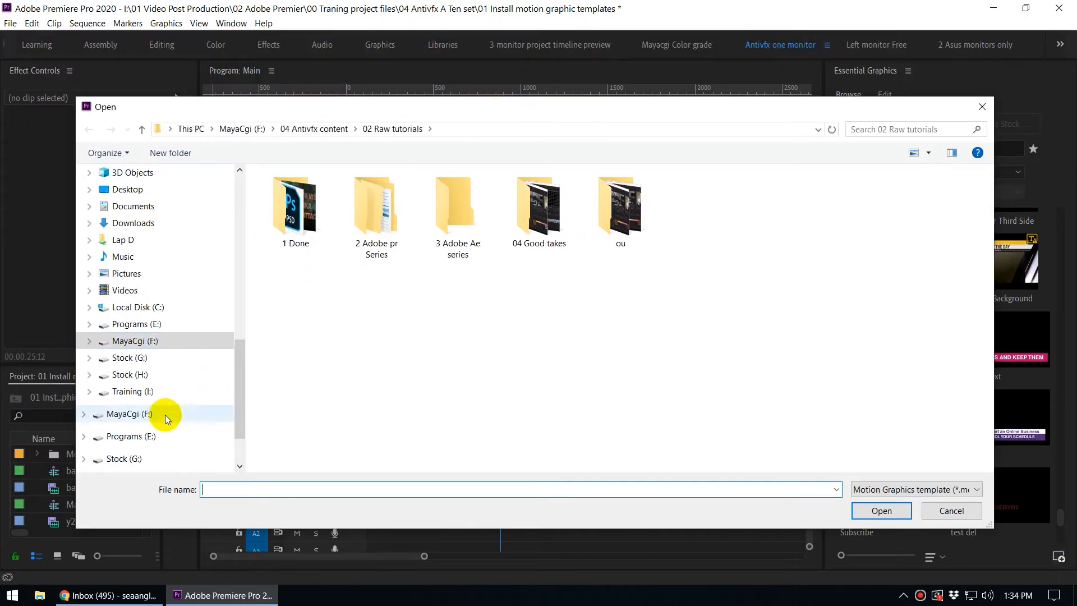
click(145, 324)
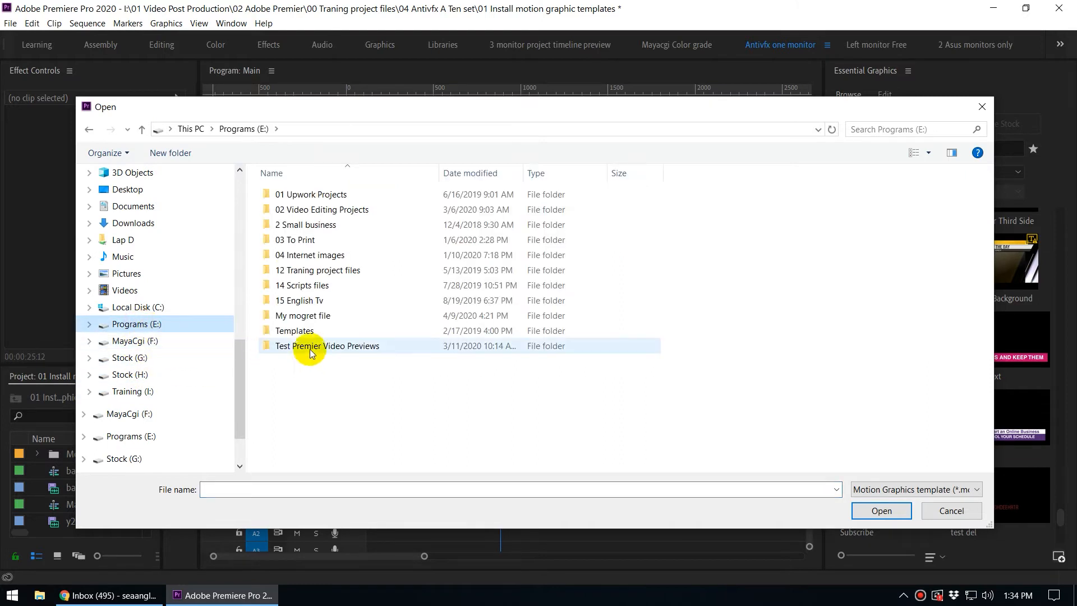
double_click(306, 315)
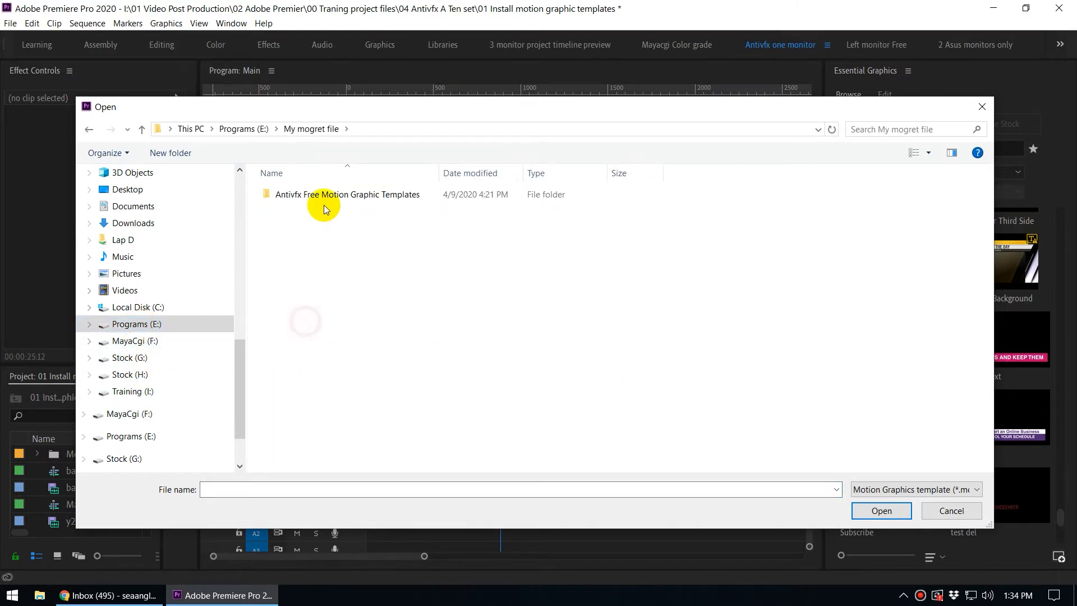
double_click(325, 196)
Try selecting Antivfx lower 3rd among the templates, then cancel the installation.
click(306, 255)
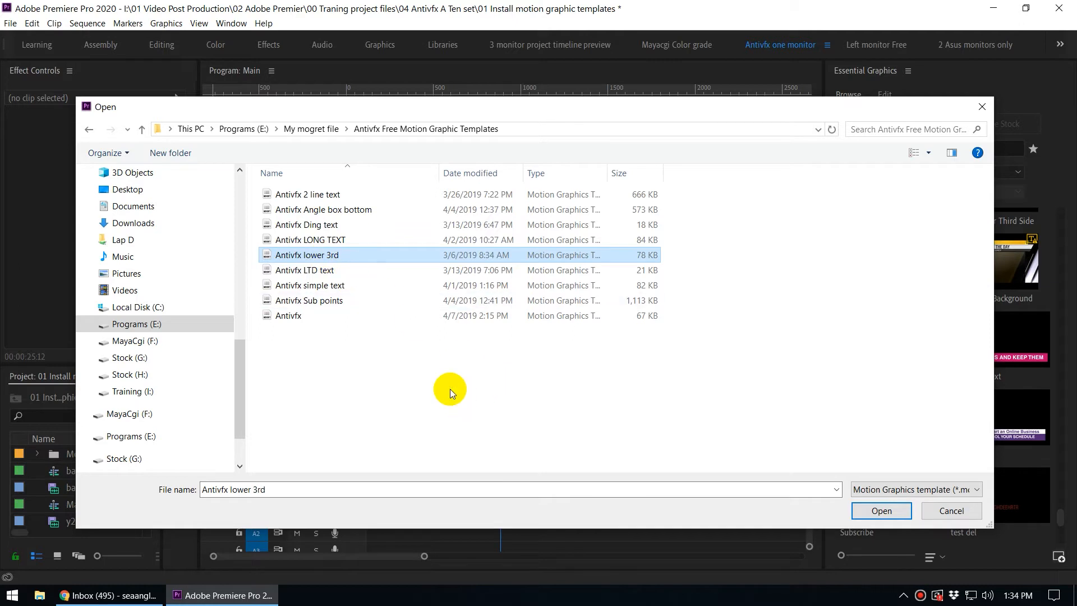
click(292, 224)
click(310, 243)
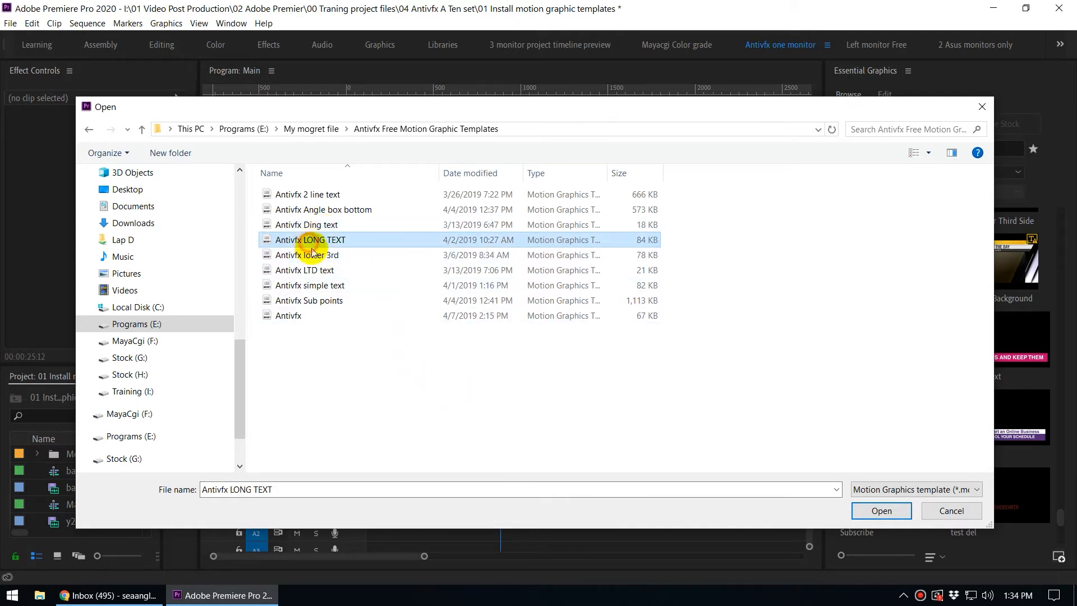
click(307, 255)
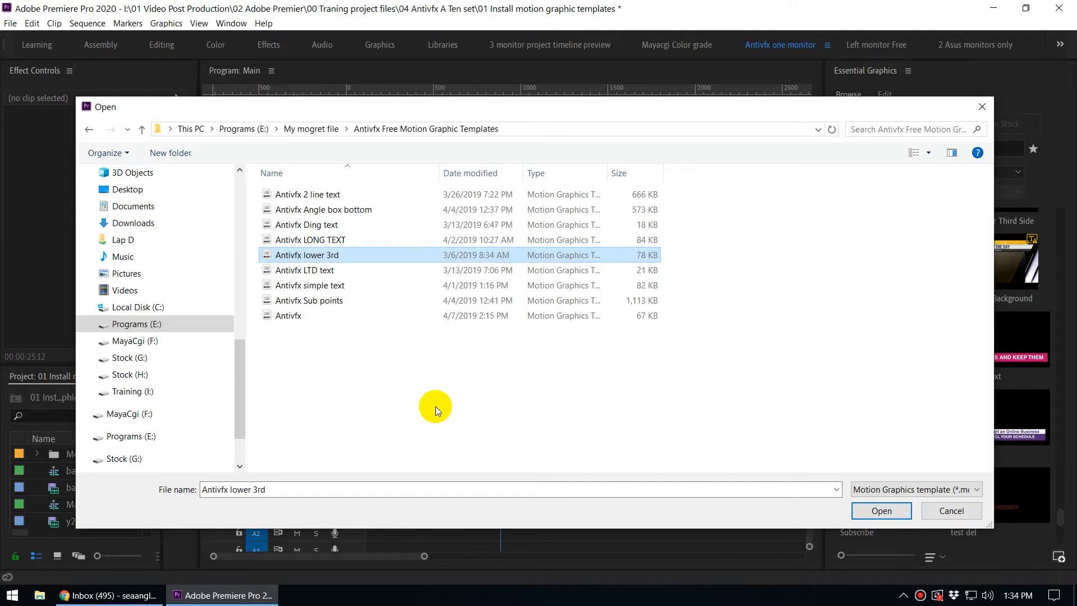
click(952, 510)
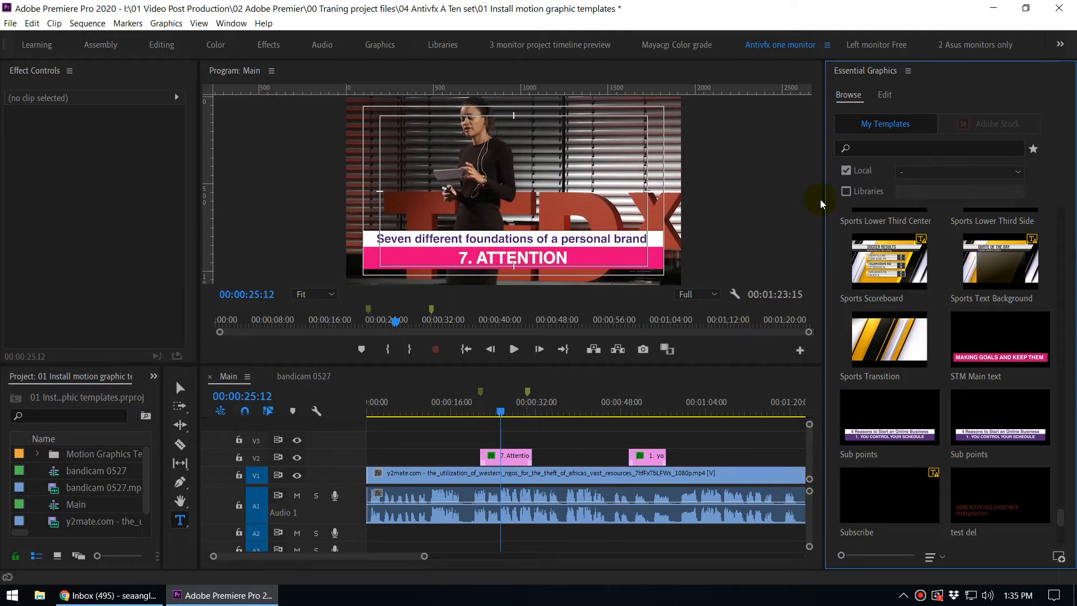
Inspect the local template folder list in the Essential Graphics Browse view.
click(930, 172)
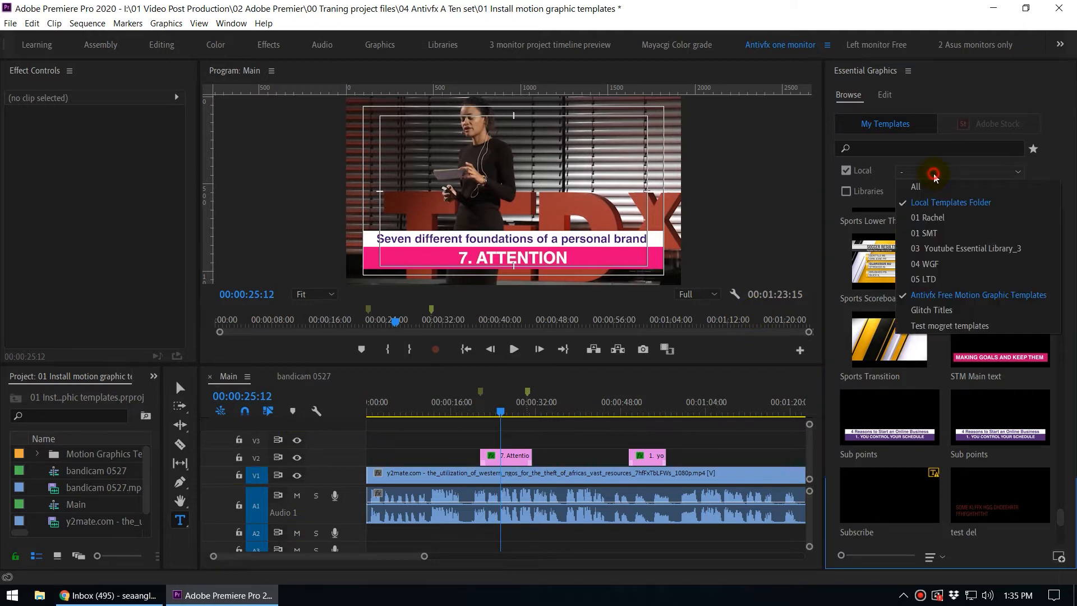
click(1049, 171)
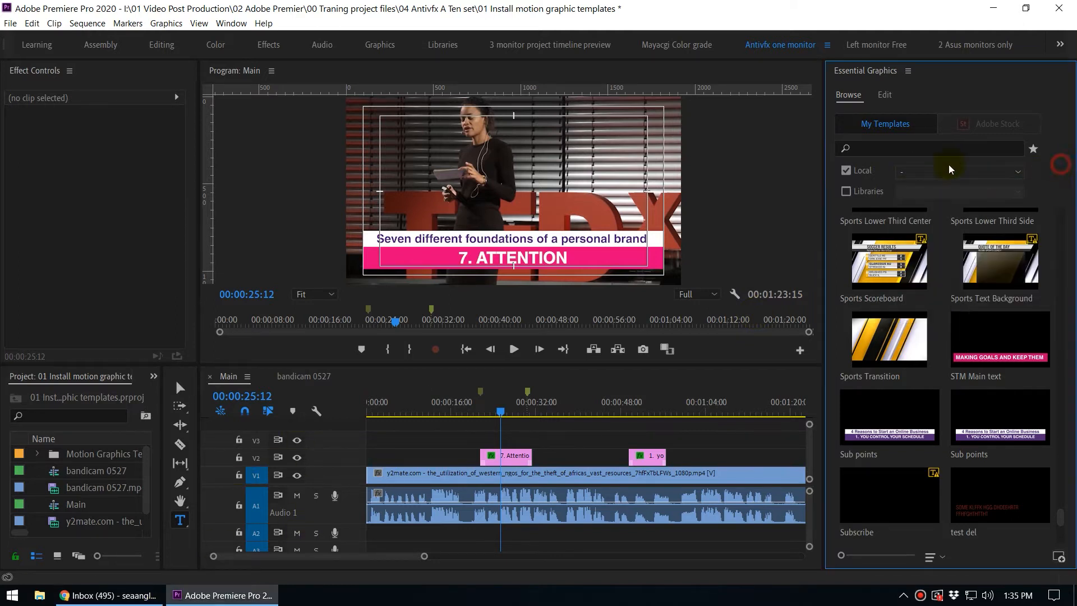
click(849, 194)
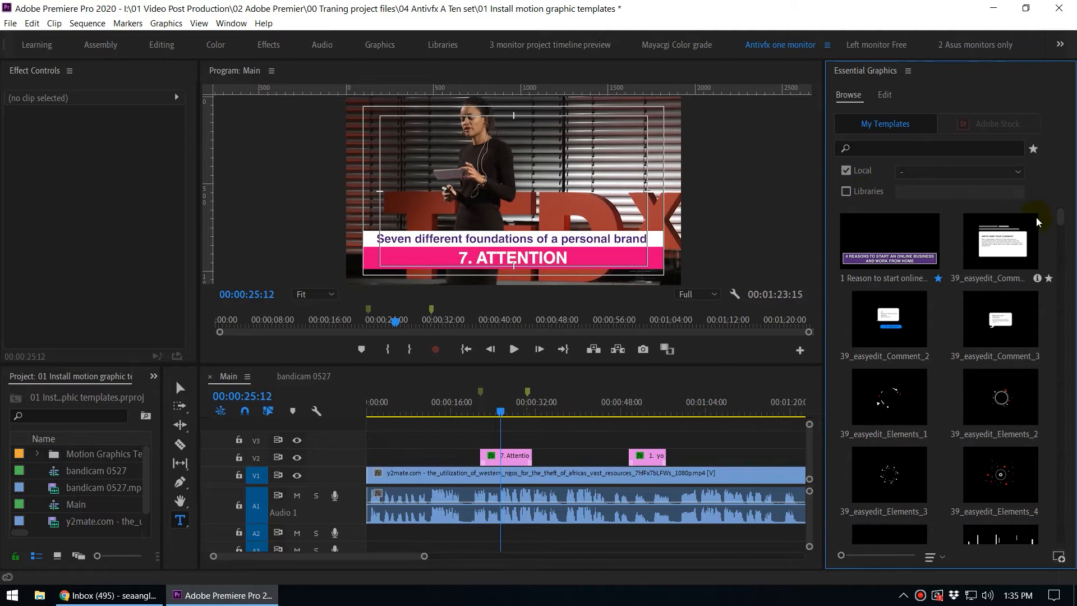
click(960, 175)
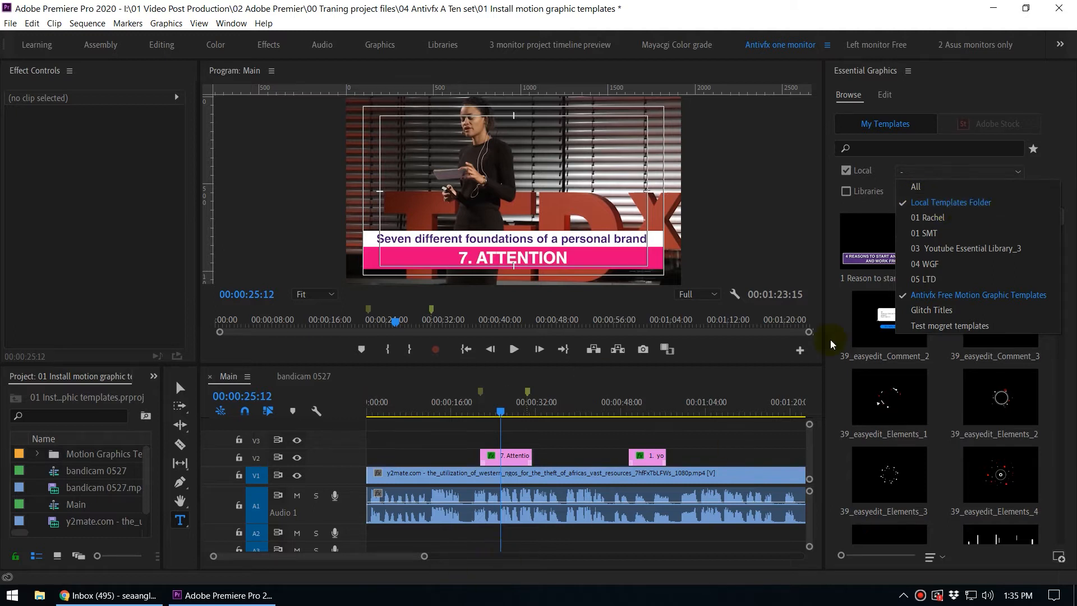
click(525, 600)
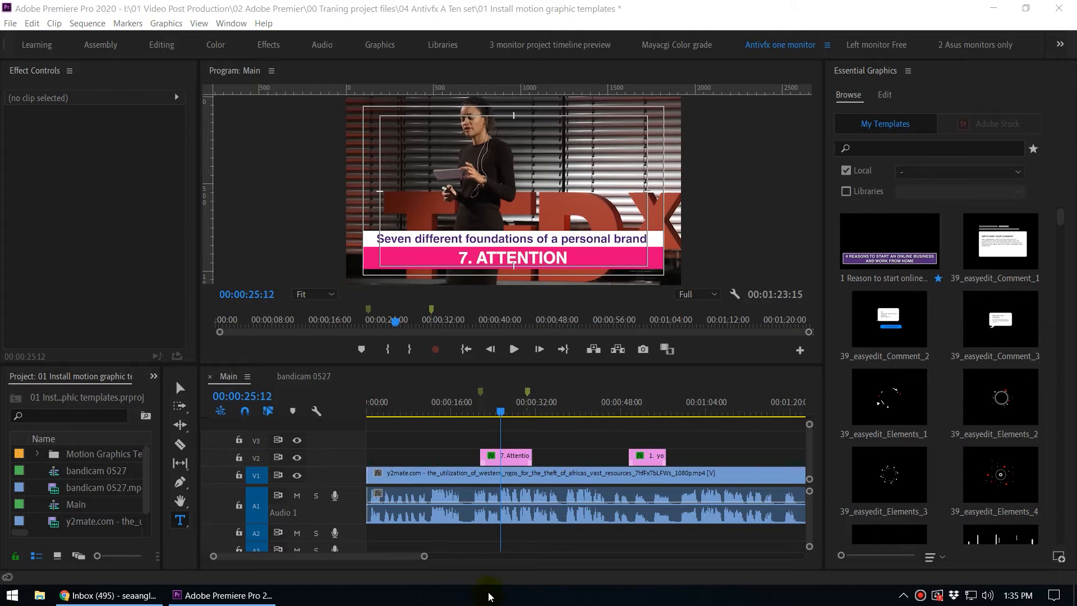
Switch to File Explorer and open the user's AppData folder under Local Disk (C:) > Users.
click(36, 596)
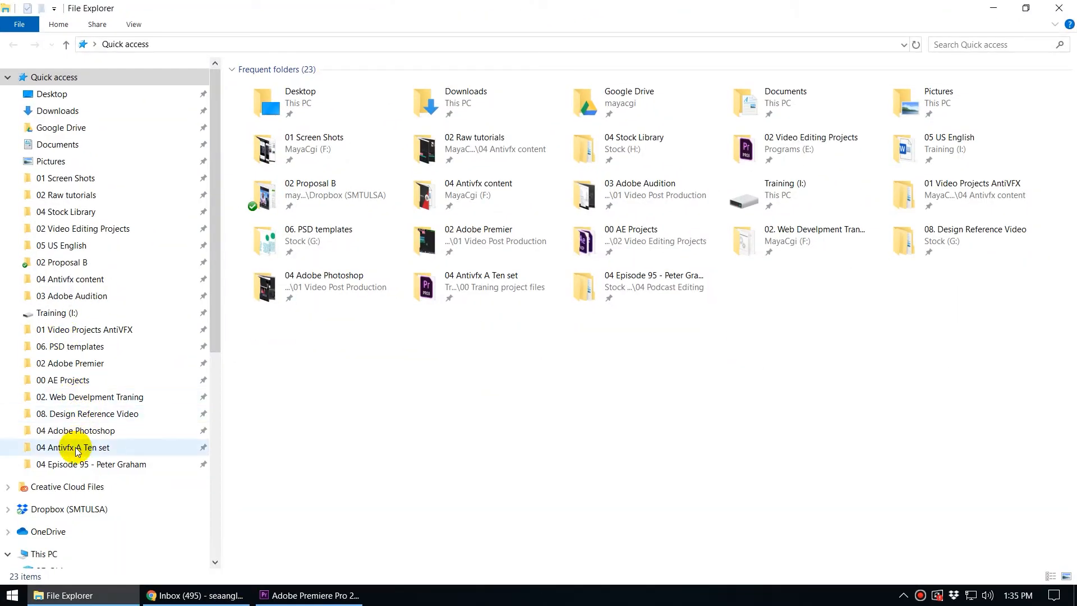
scroll(106, 520, down, 3)
scroll(109, 522, down, 2)
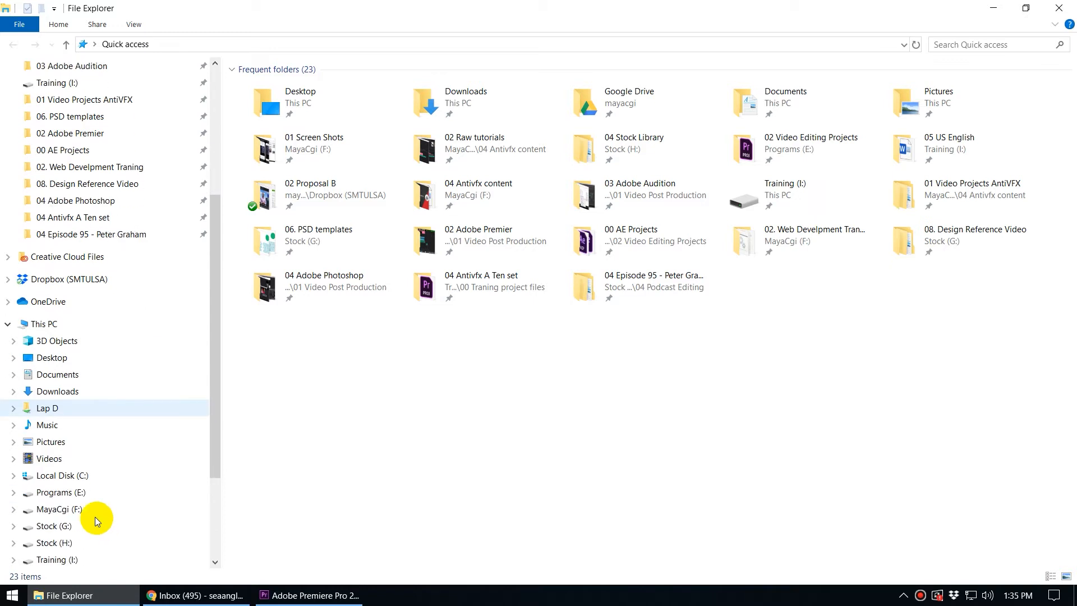
click(72, 476)
double_click(259, 164)
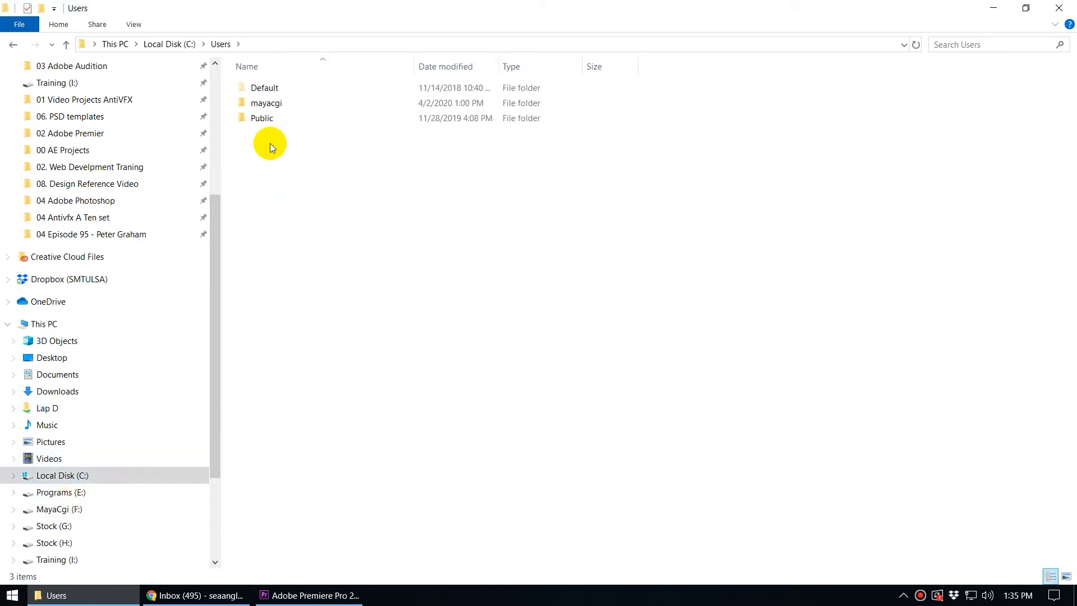
double_click(298, 103)
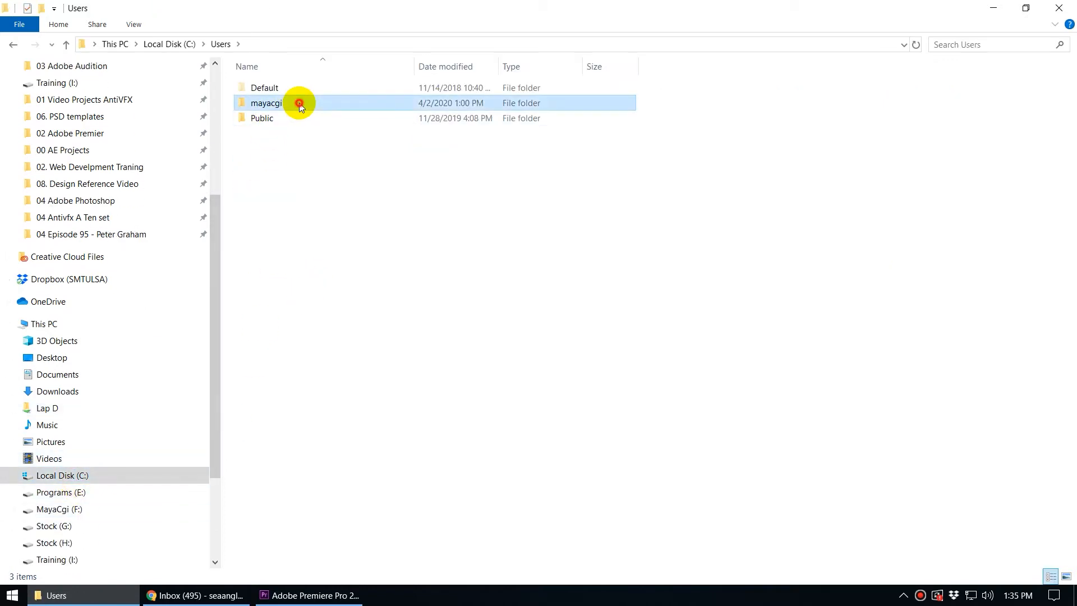
click(317, 137)
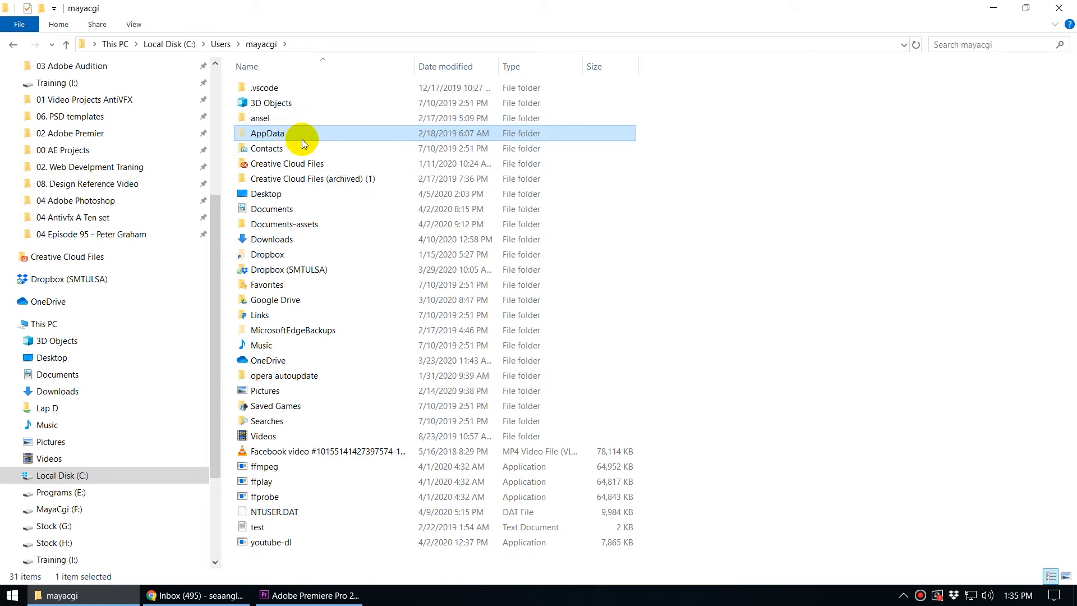
double_click(305, 132)
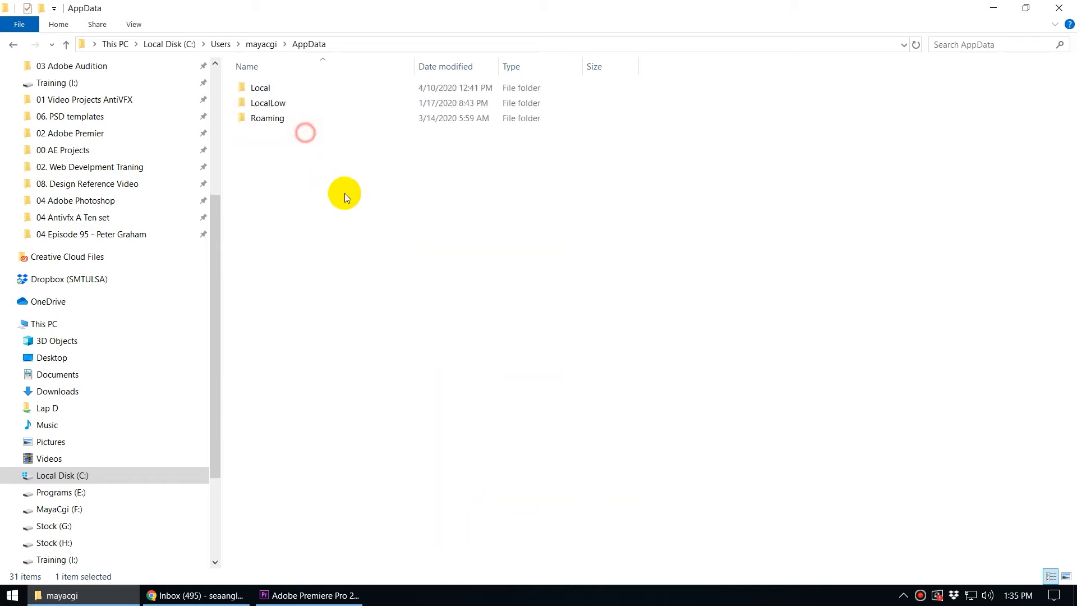
Open the Motion Graphics Templates folder under Roaming > Adobe > Common and browse its contents.
double_click(280, 120)
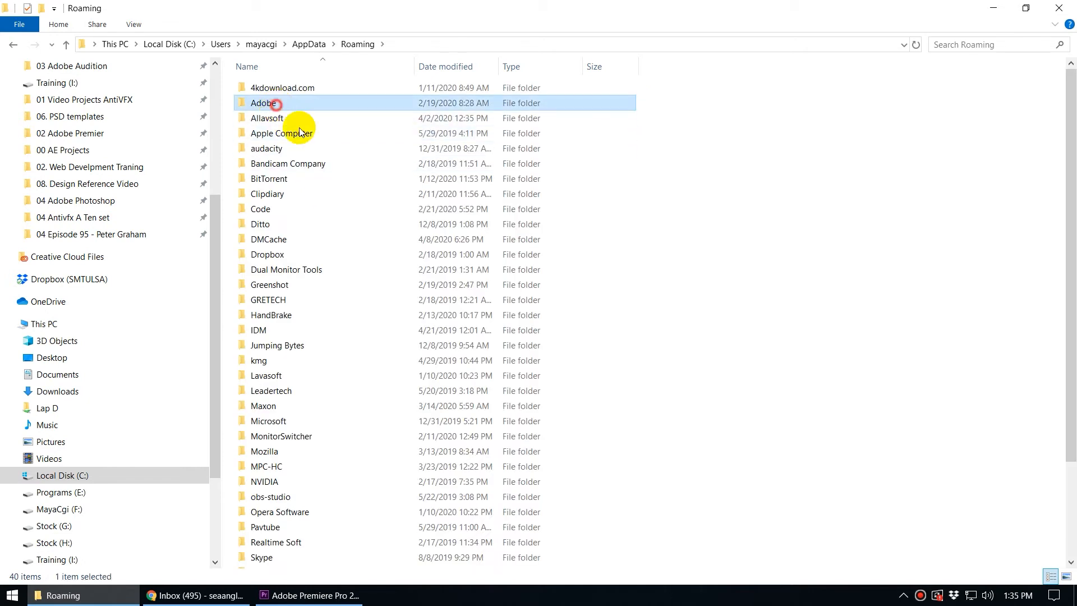
double_click(294, 104)
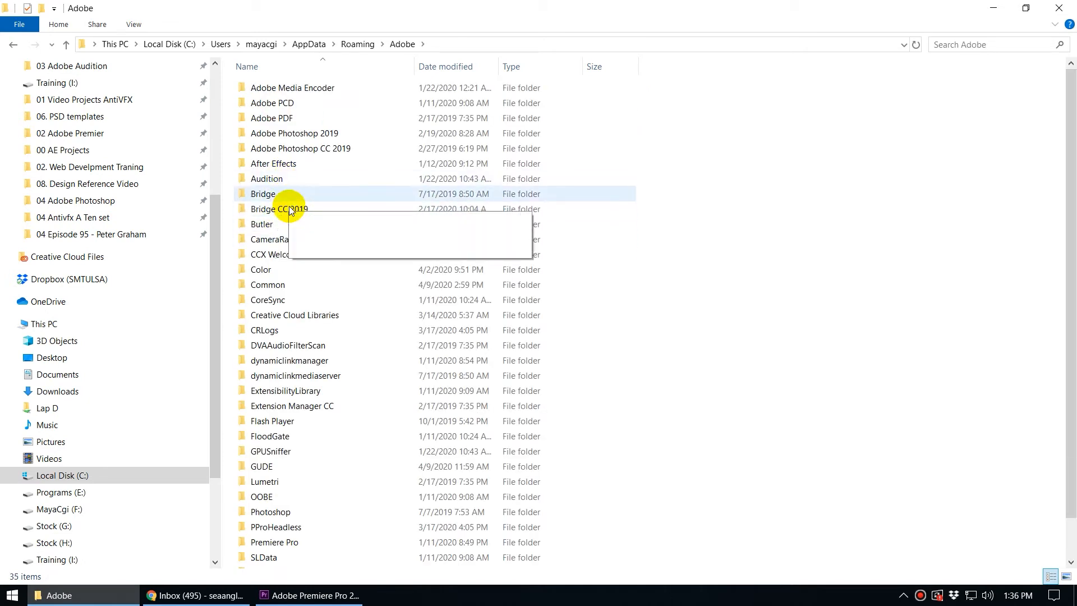
double_click(276, 283)
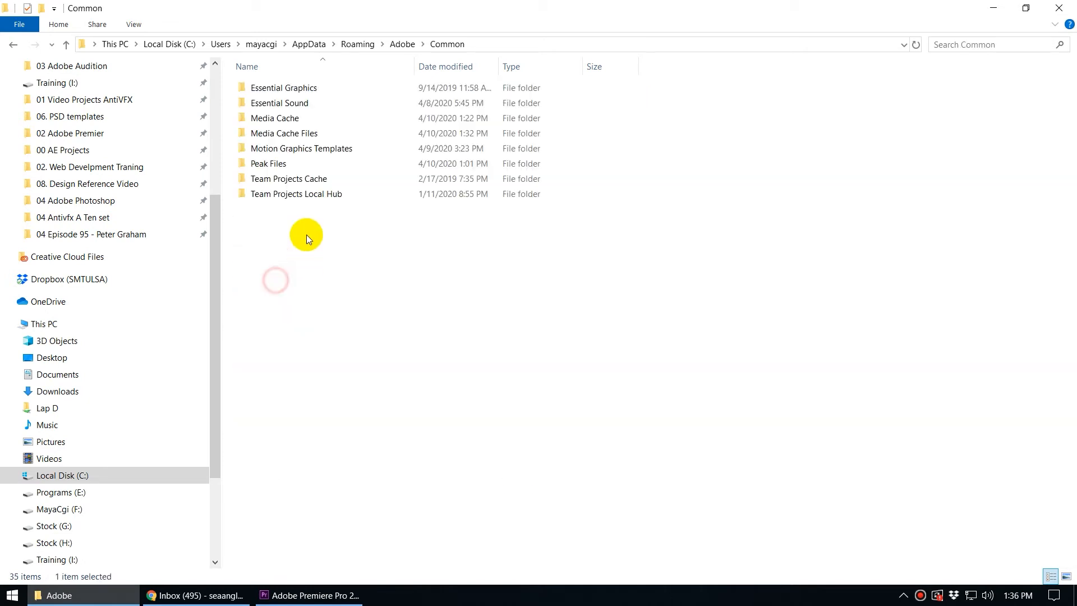
click(321, 152)
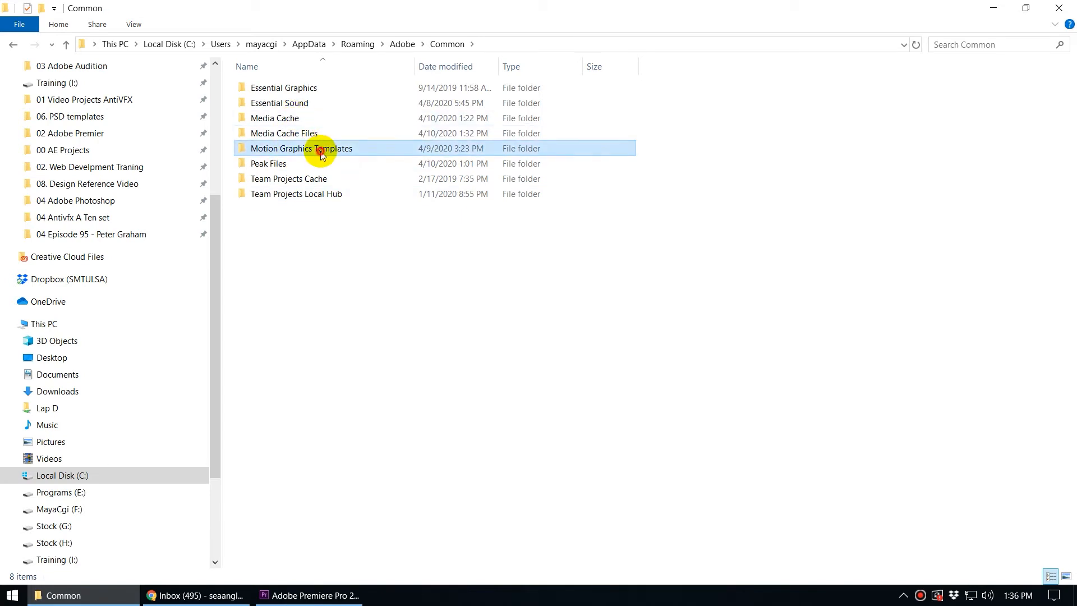
double_click(365, 149)
scroll(488, 409, down, 4)
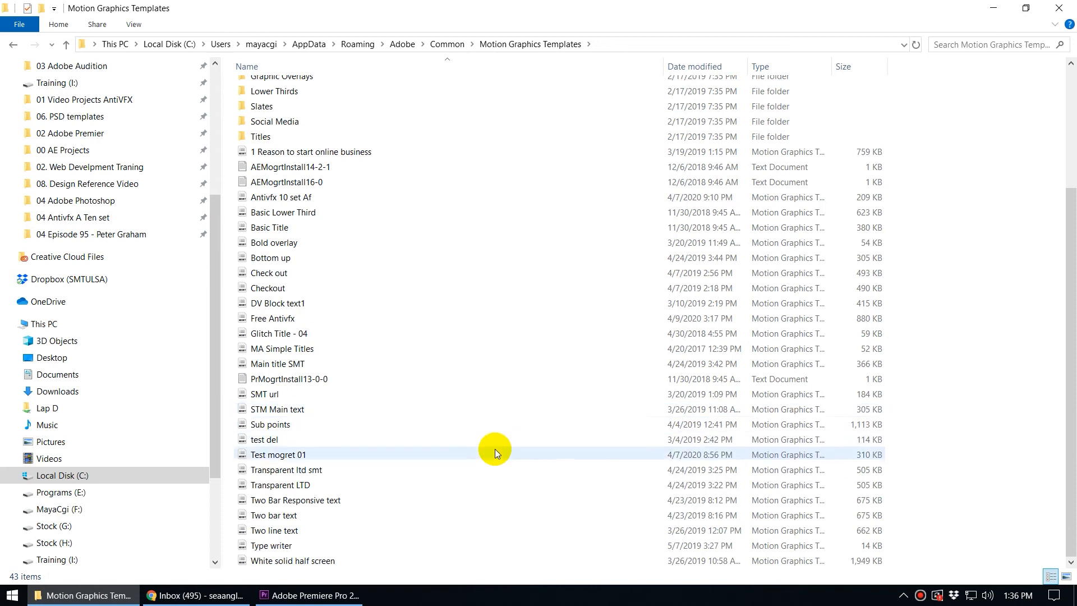
scroll(451, 286, up, 4)
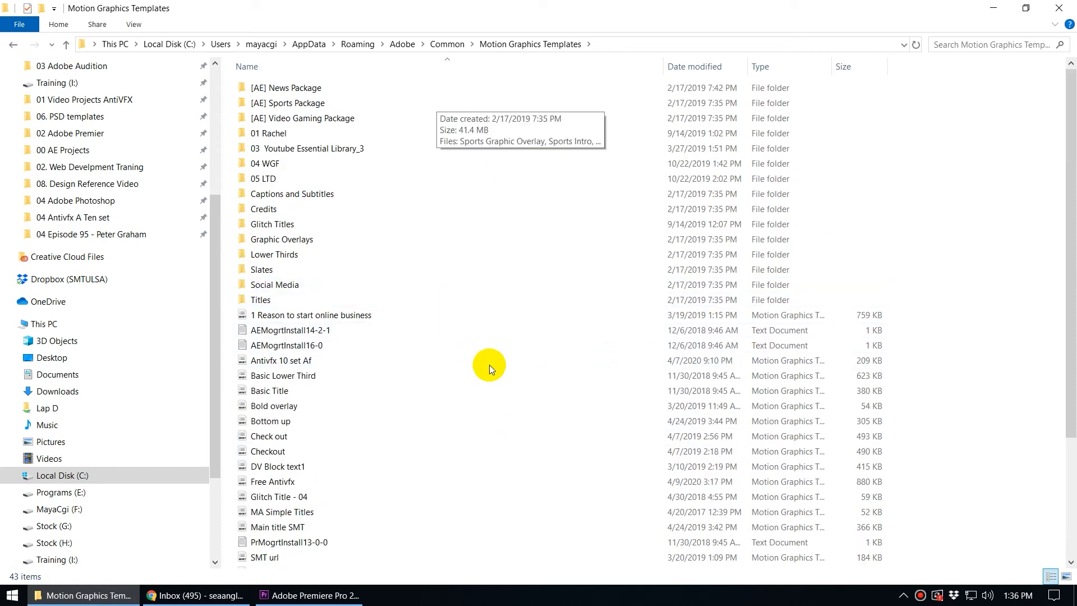
Return to Premiere Pro and set the Essential Graphics local template filter to Local Templates Folder.
scroll(489, 370, down, 4)
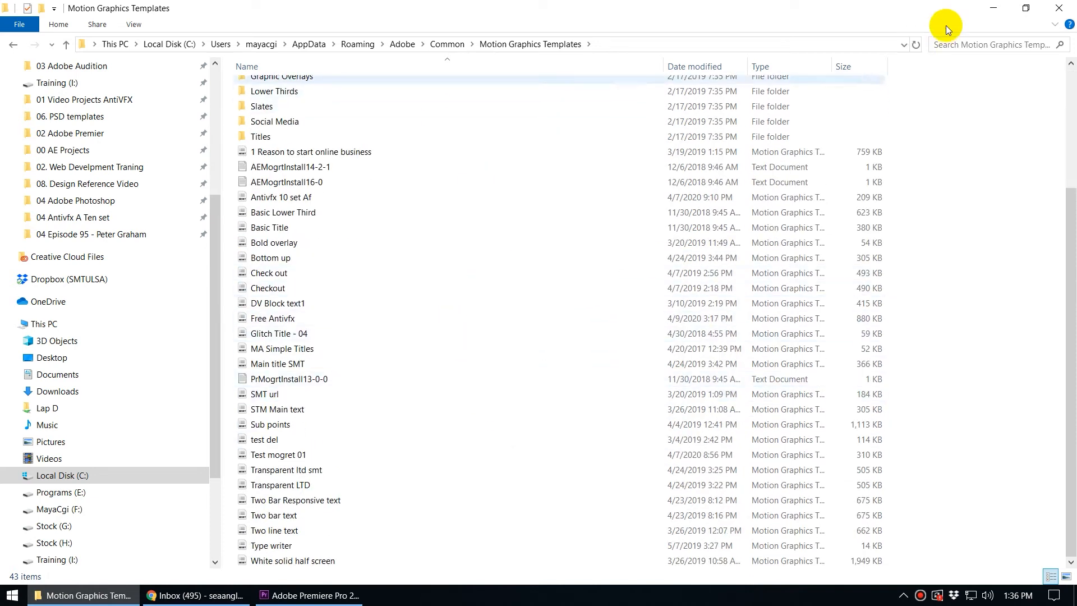
click(993, 8)
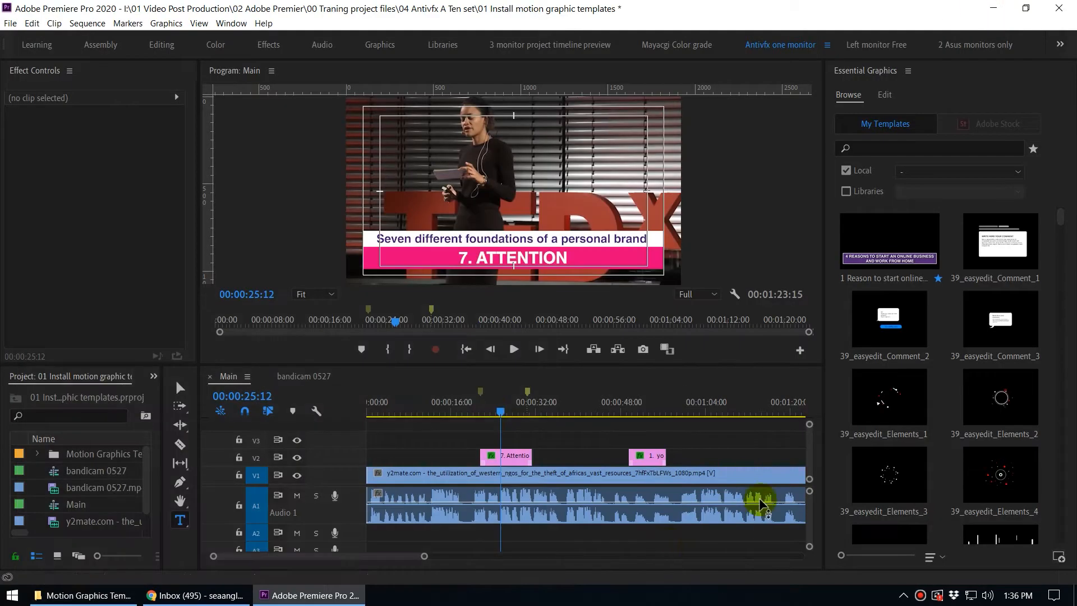
click(966, 171)
click(965, 202)
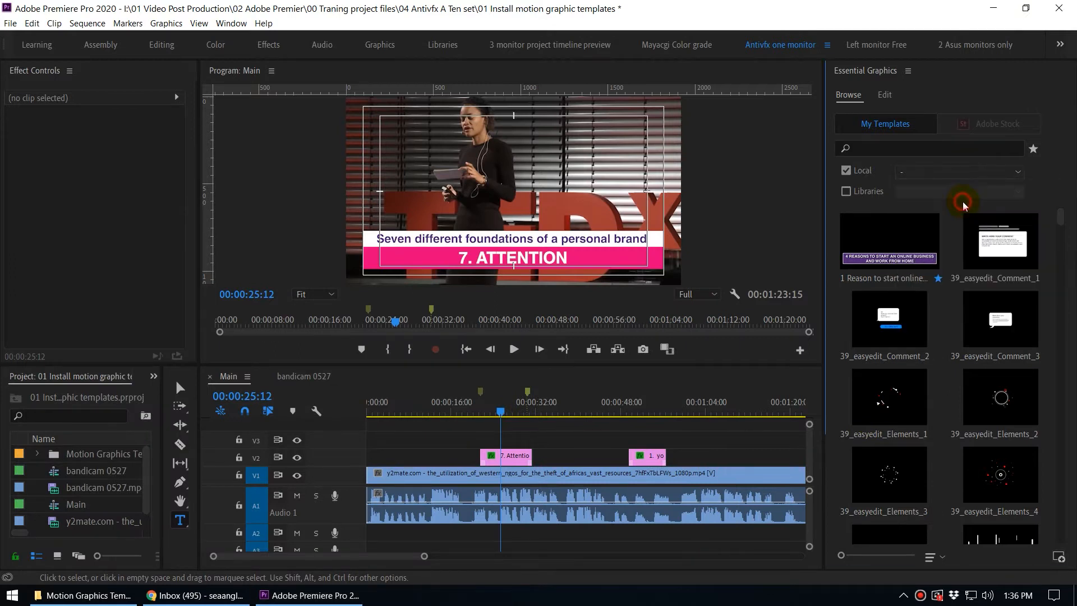
click(938, 174)
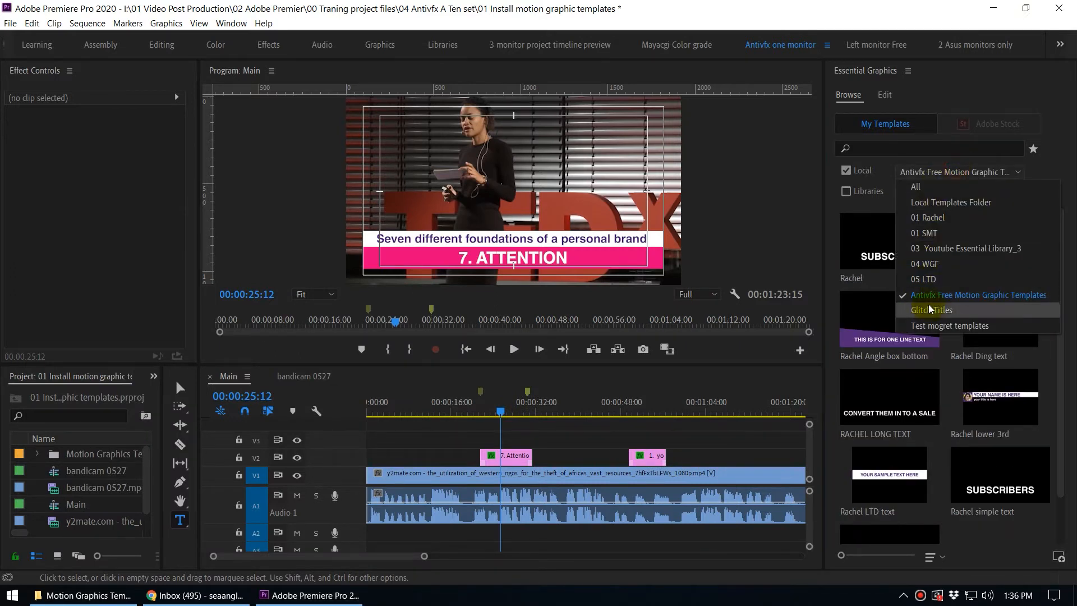
click(949, 205)
click(943, 175)
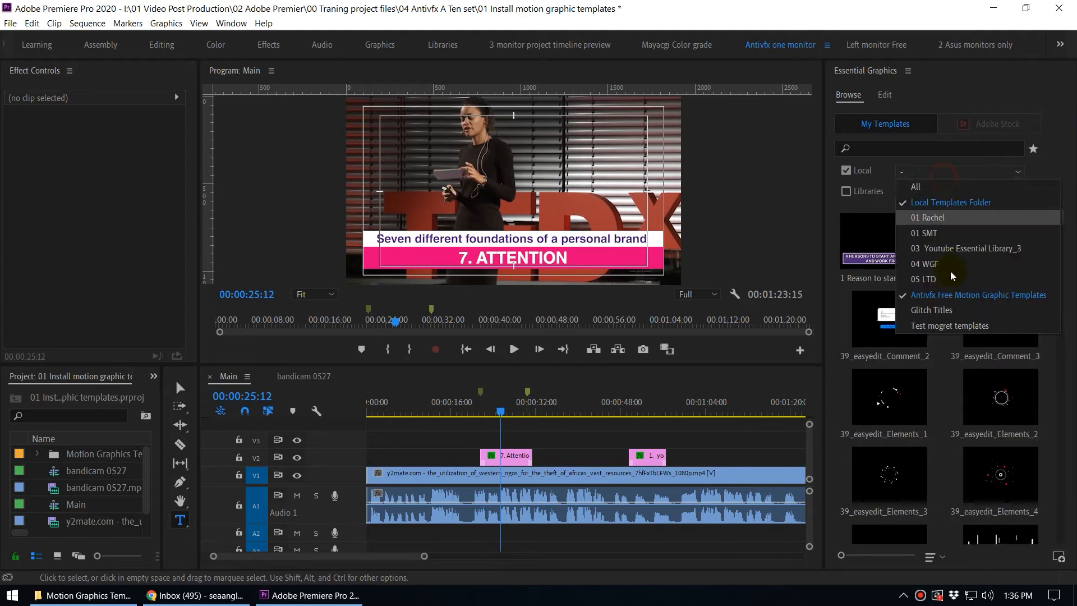
click(942, 204)
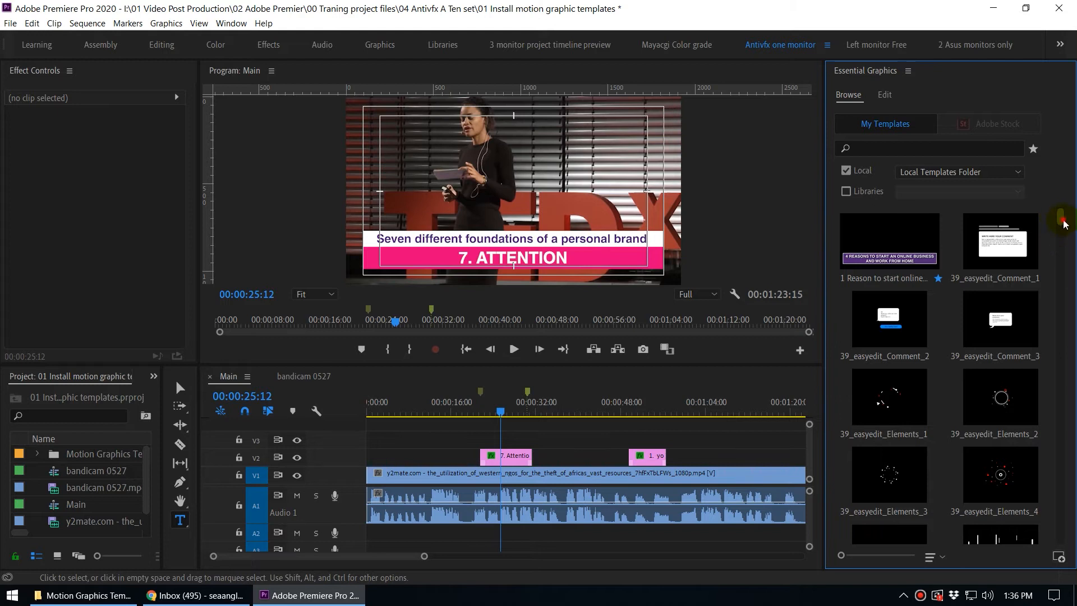
Scroll through the local templates and move the playhead to about 00:00:51:18.
drag(1060, 223, 1049, 273)
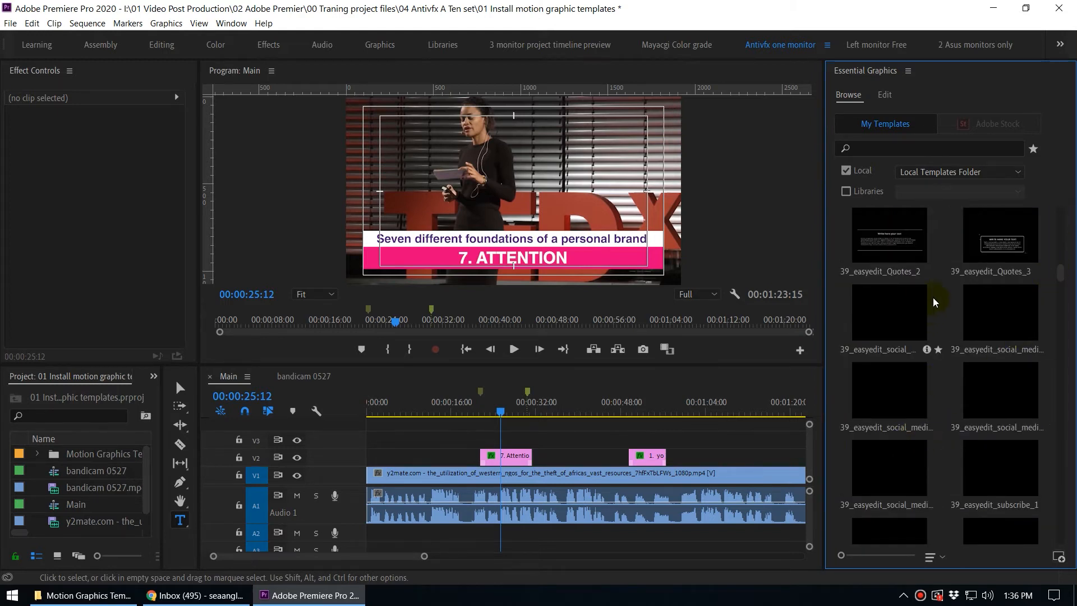
scroll(1002, 325, up, 5)
scroll(1003, 354, up, 3)
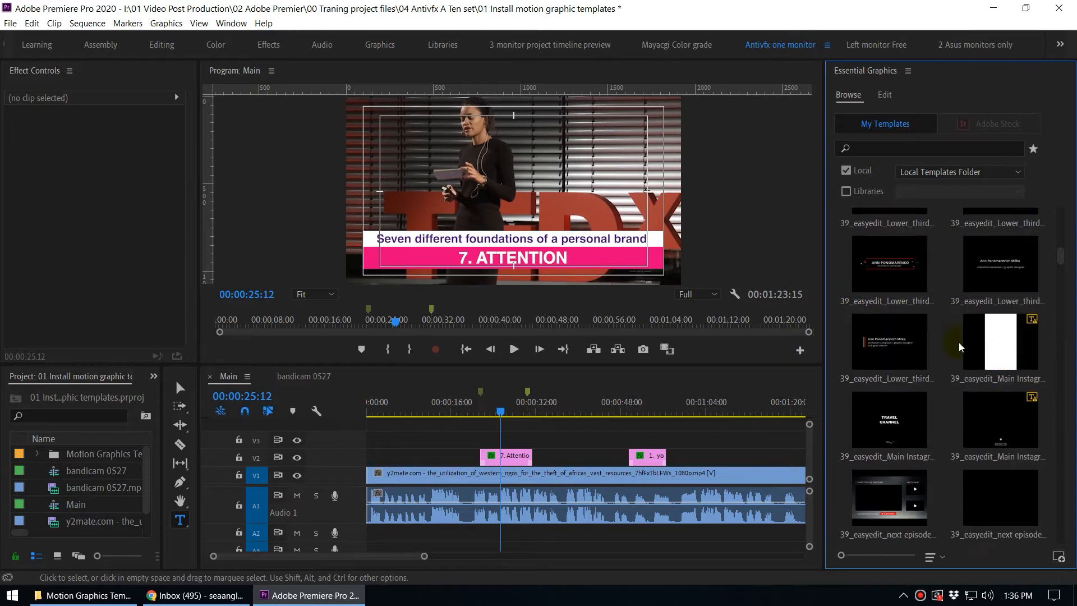
drag(660, 415, 639, 414)
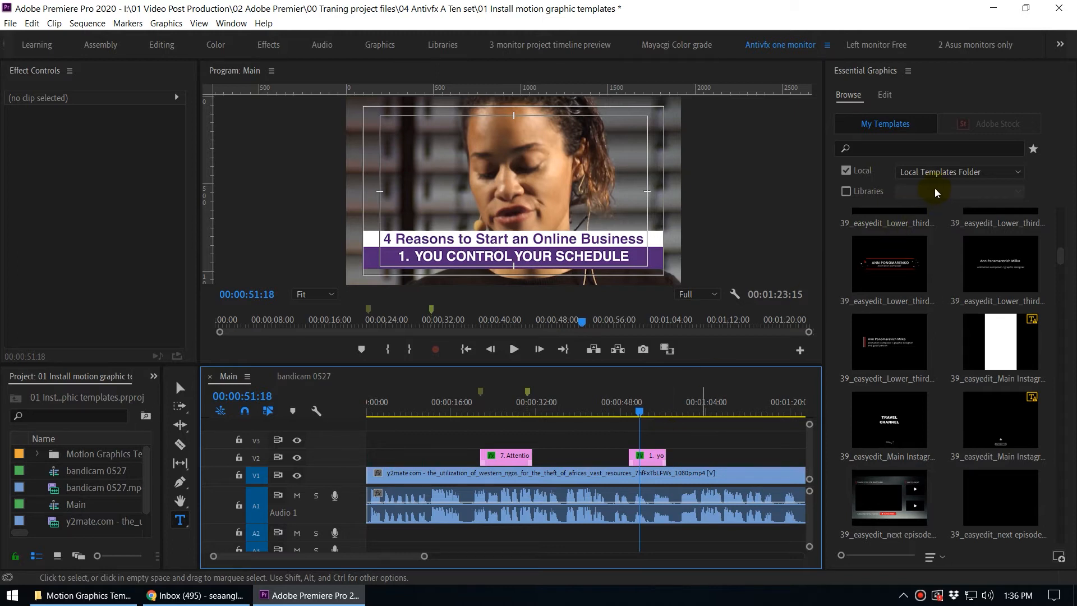
click(939, 173)
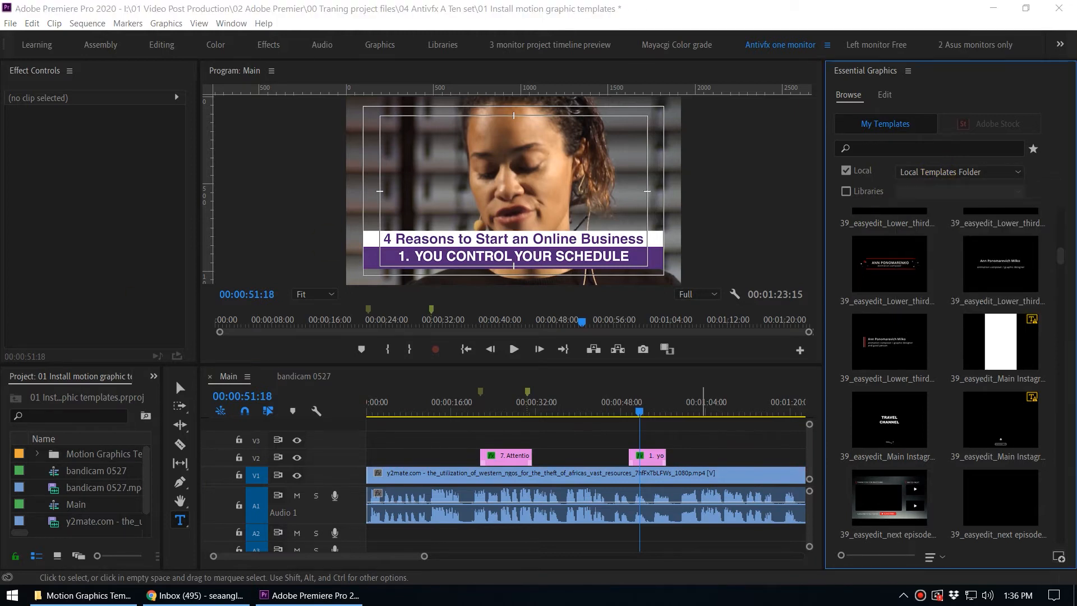
Switch to File Explorer and create a new folder named Adobe Pr mogret templates on Programs (E:).
drag(0, 8, 800, 0)
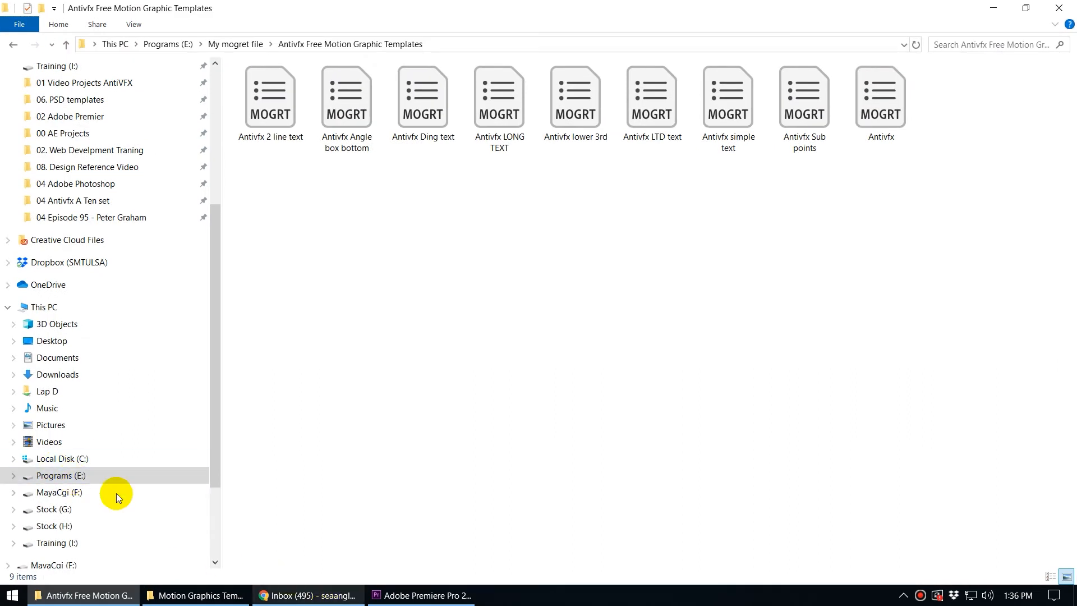
click(83, 475)
click(389, 472)
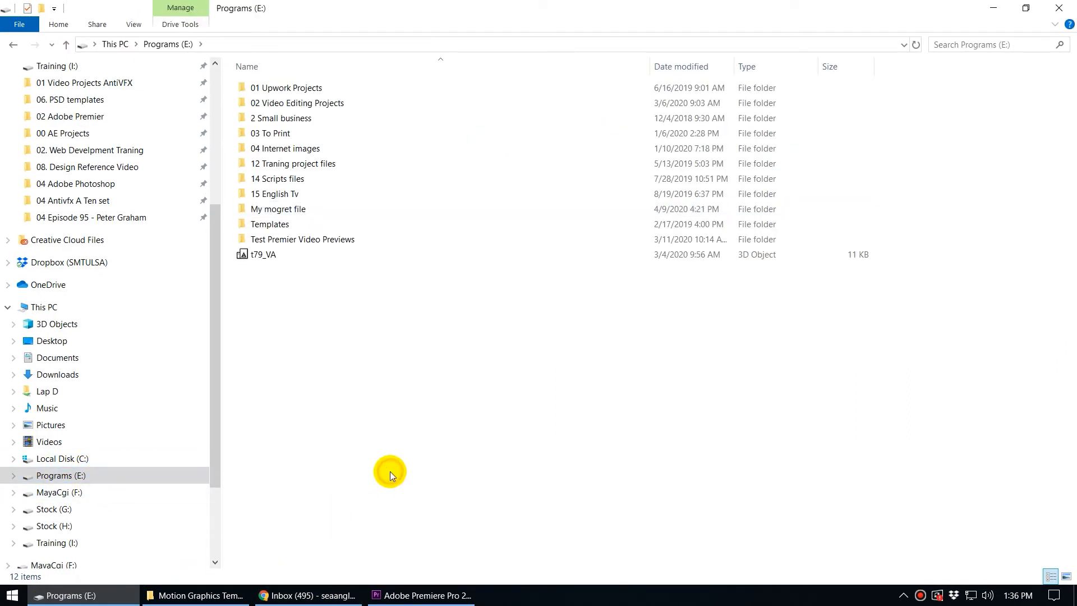
right_click(319, 442)
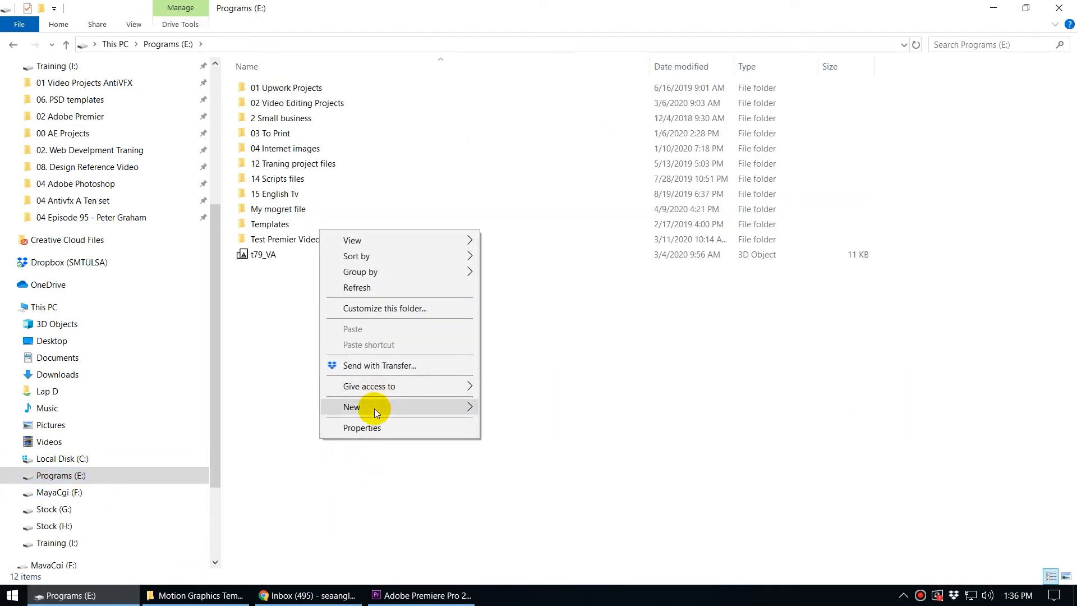
mouse_move(420, 409)
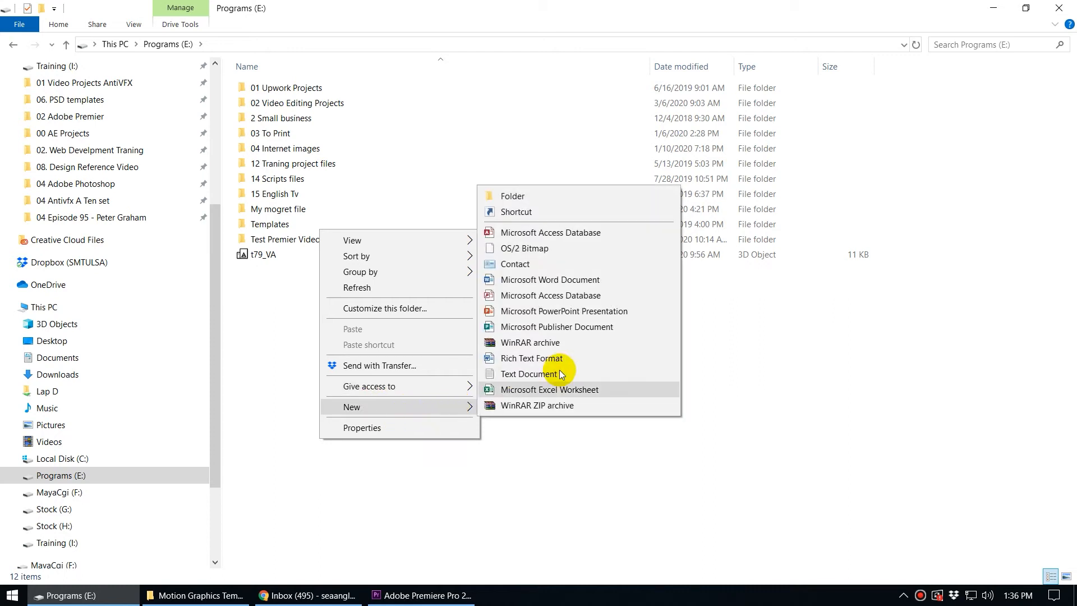
click(530, 198)
text(Adobe Pr mogret templates)
click(566, 400)
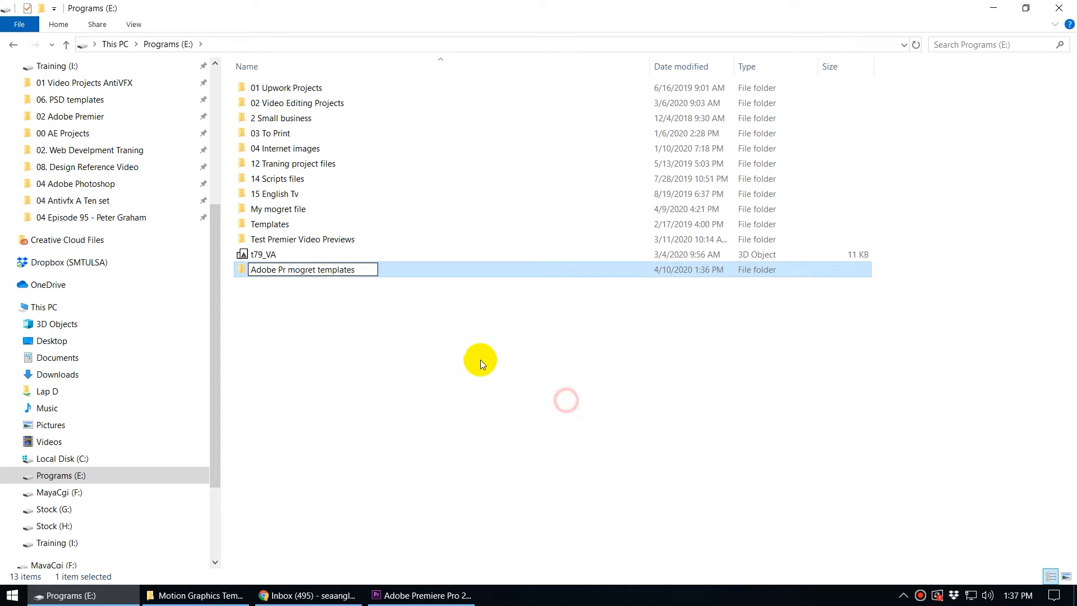
click(453, 371)
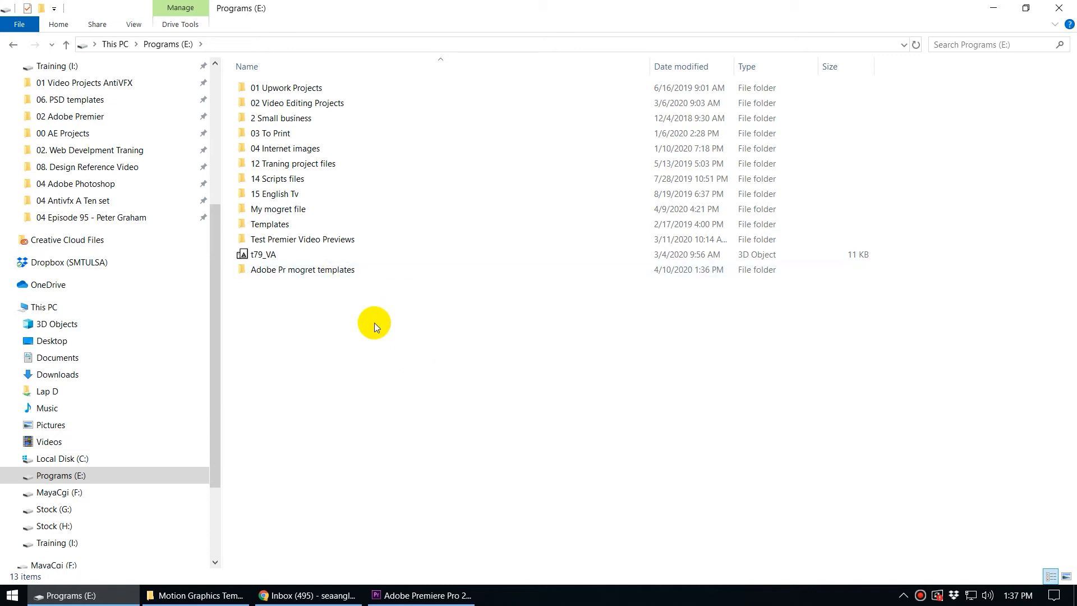
Open the new folder, then open the Antivfx Free Motion Graphic Templates folder inside My mogret file.
click(360, 275)
double_click(358, 271)
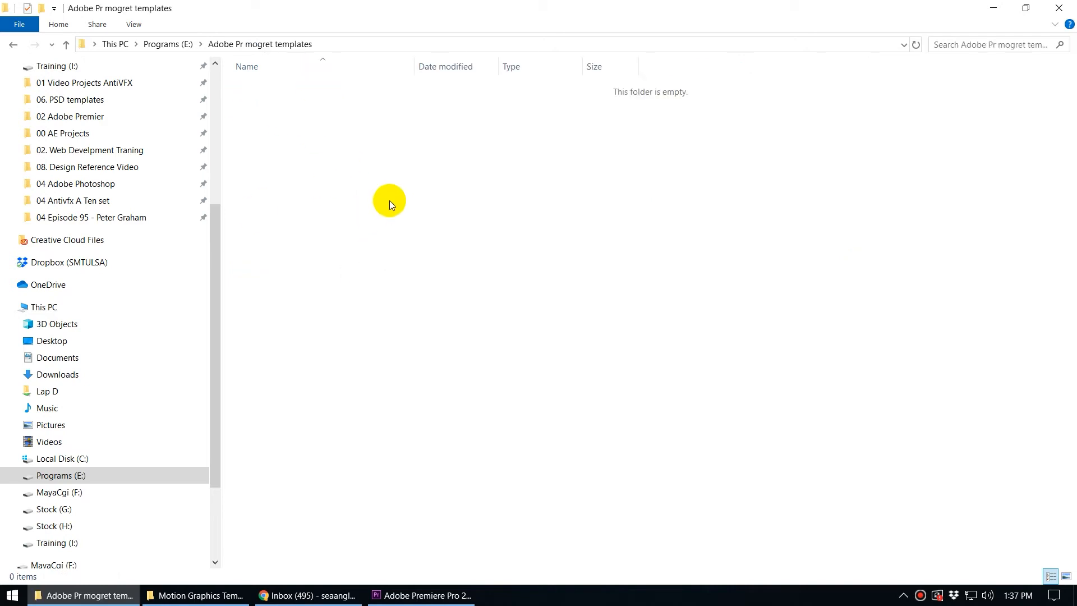
click(13, 45)
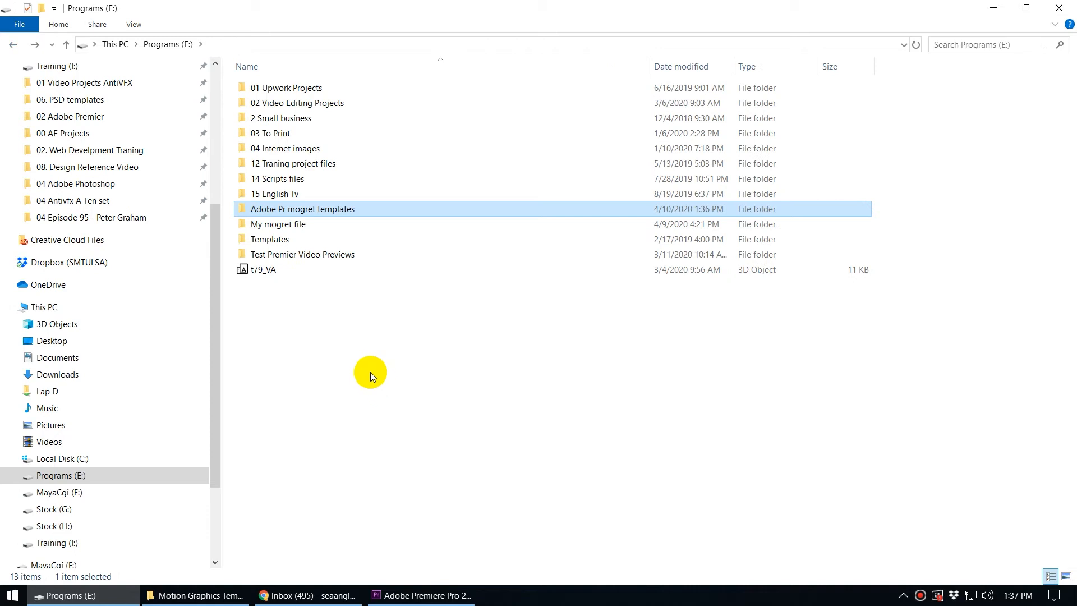
click(356, 343)
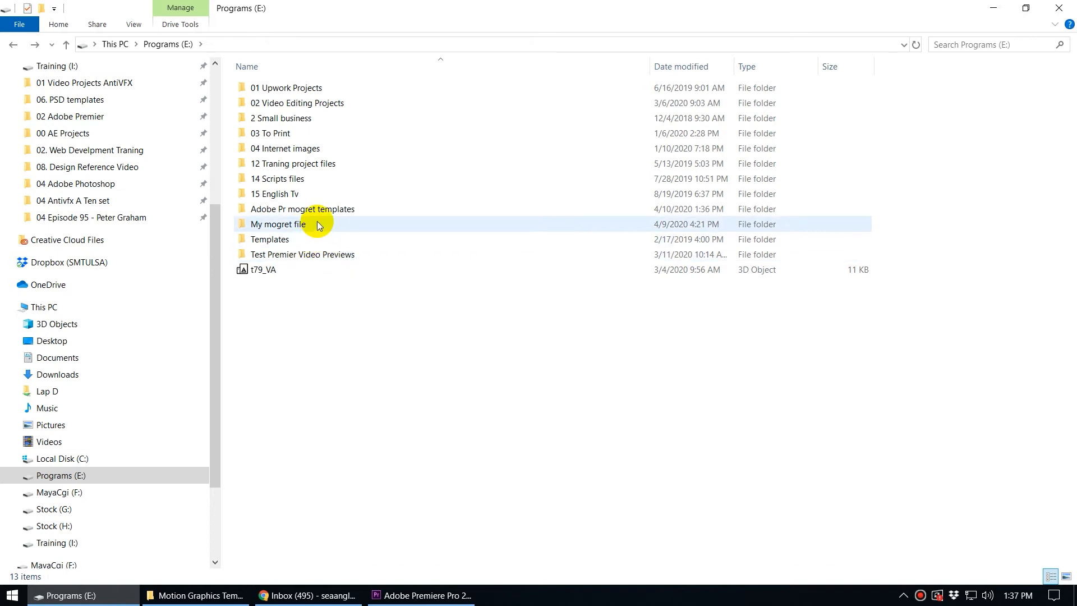
double_click(298, 225)
double_click(281, 88)
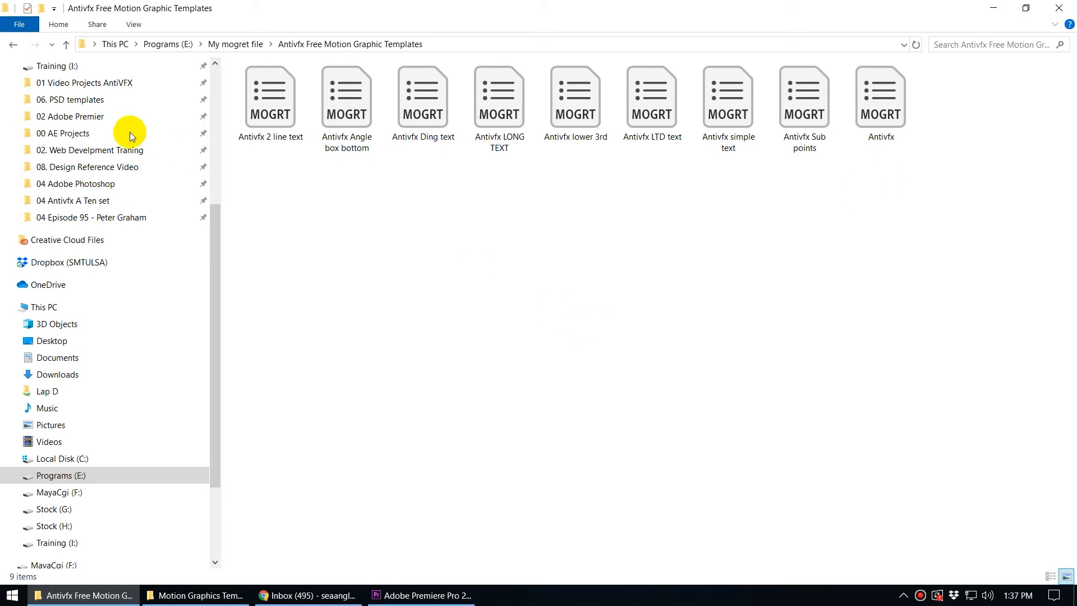
Transfer the Antivfx Free Motion Graphic Templates folder from My mogret file into the Adobe Pr mogret templates folder.
click(13, 44)
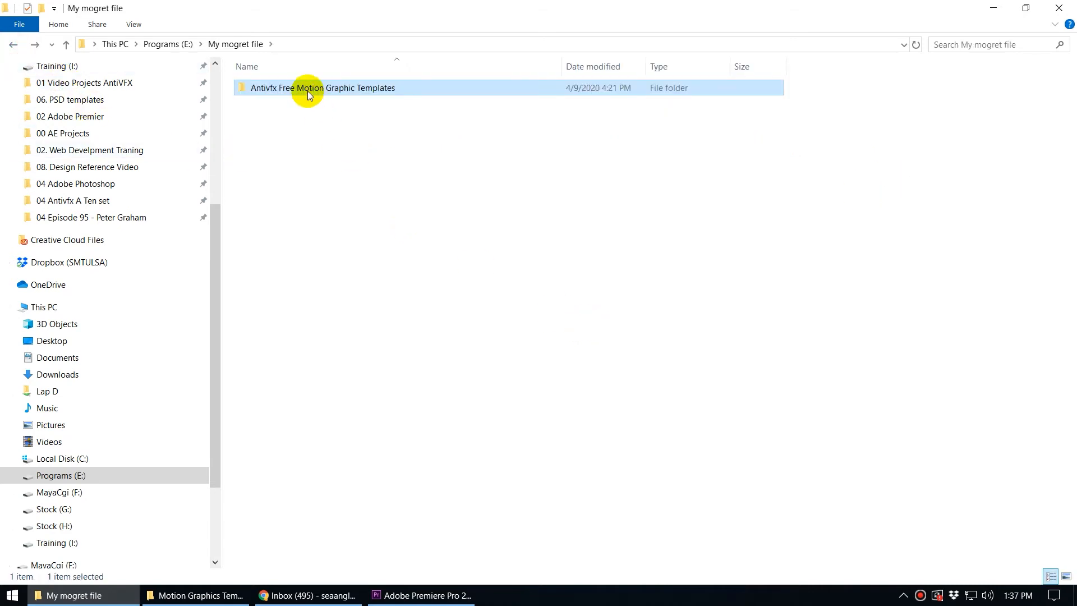
right_click(309, 90)
click(377, 499)
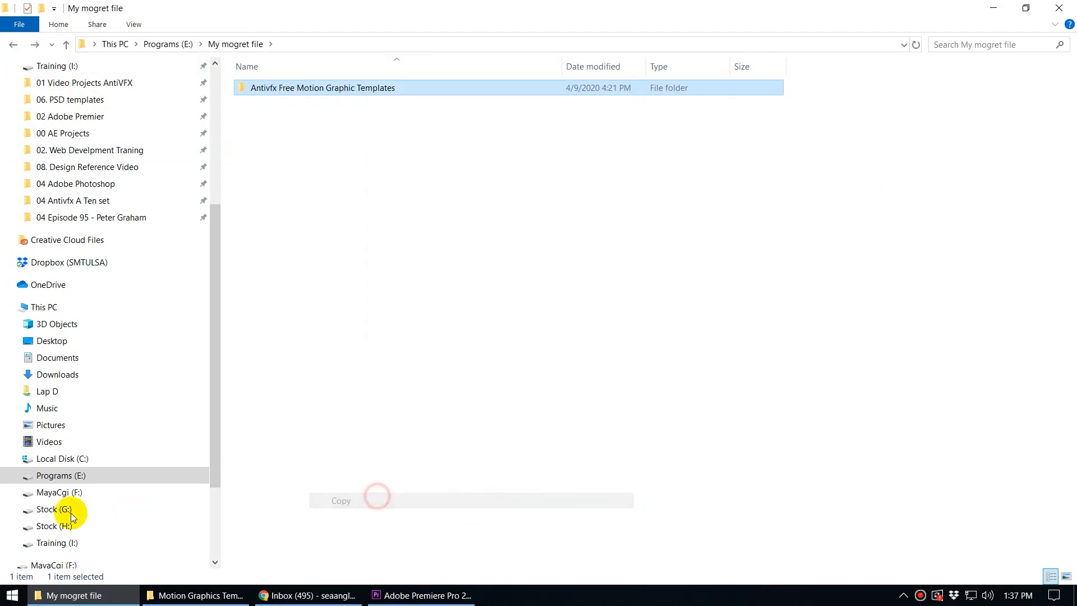
click(56, 474)
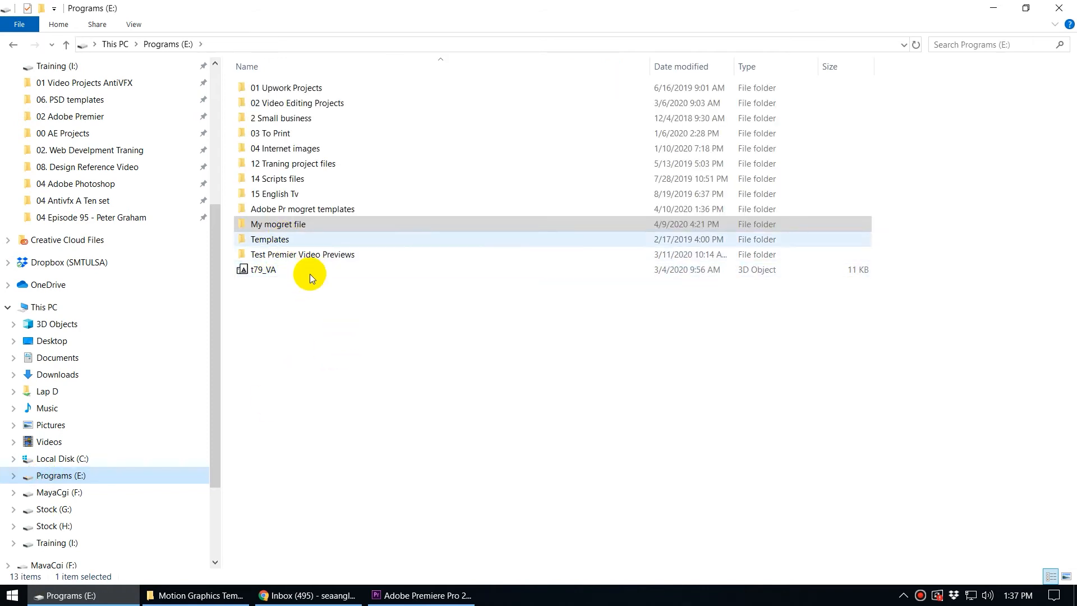
click(348, 400)
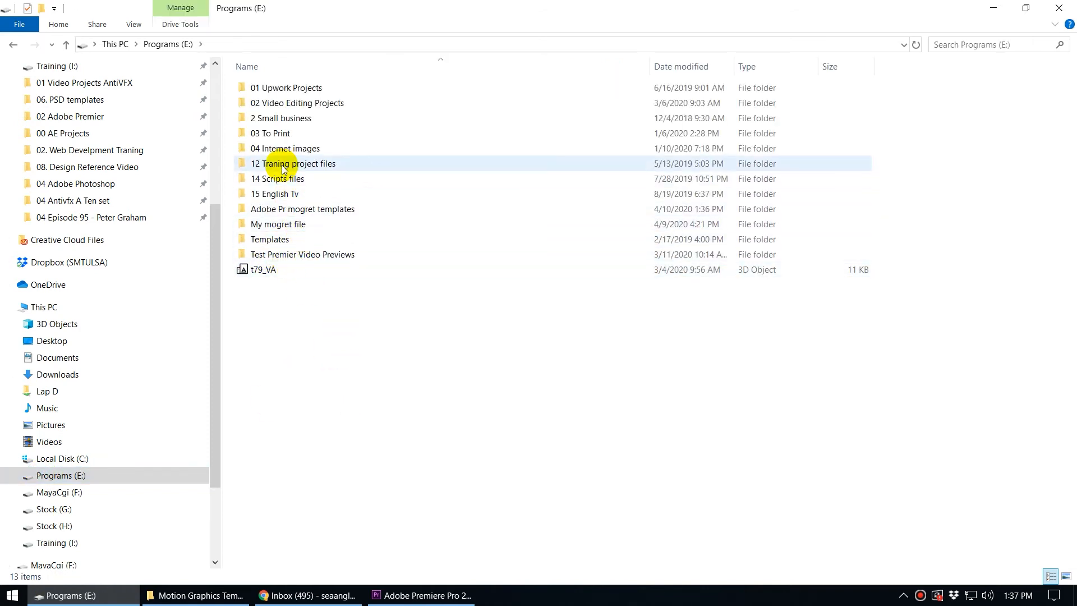
double_click(346, 209)
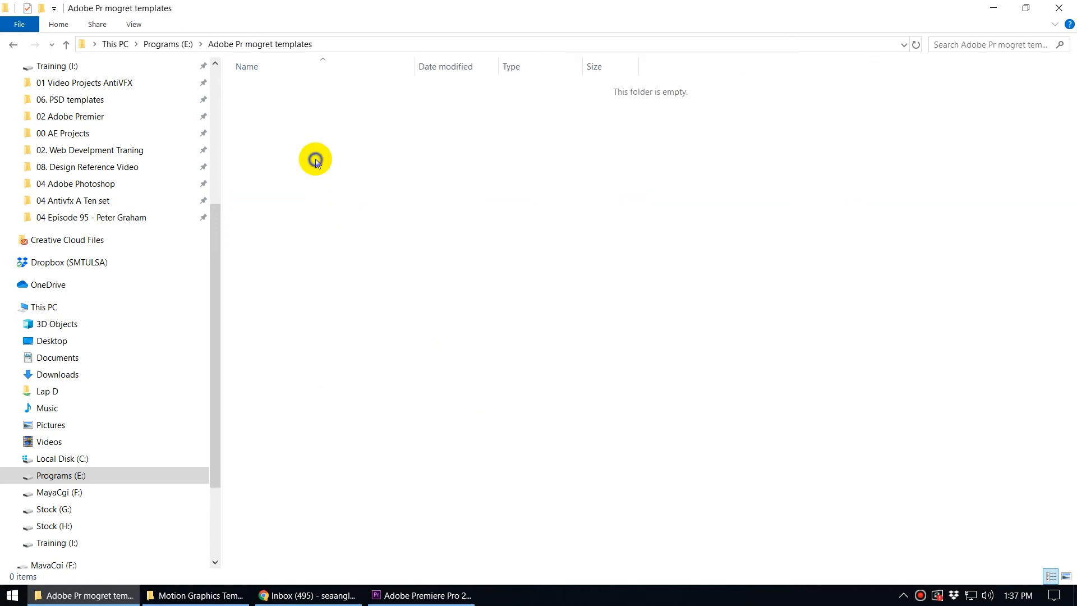
right_click(315, 162)
click(383, 264)
click(359, 180)
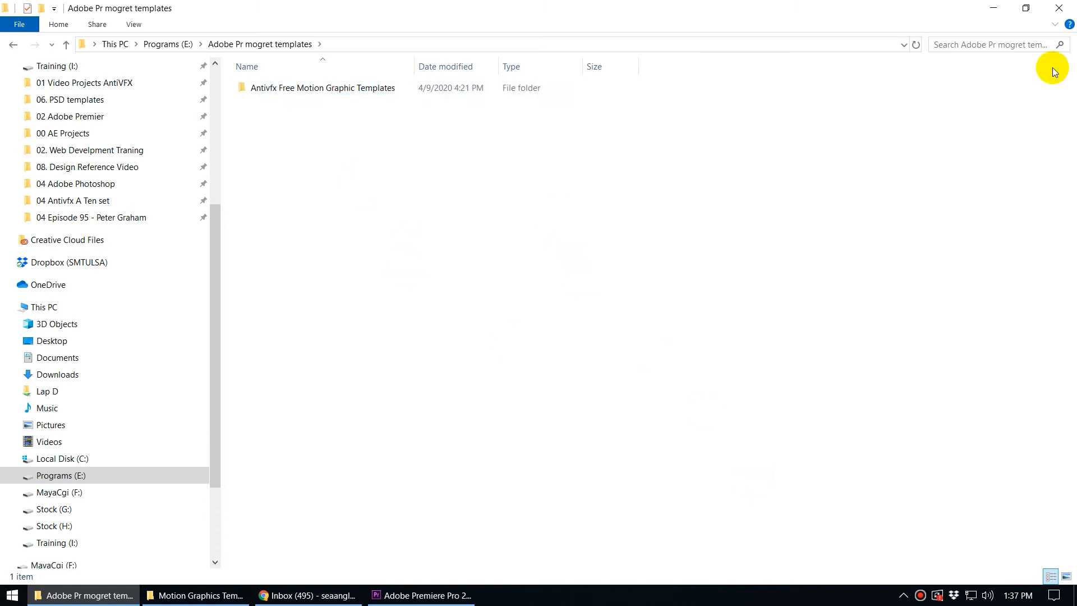
Return to Premiere Pro and open Manage Additional Folders for the Essential Graphics panel.
click(993, 8)
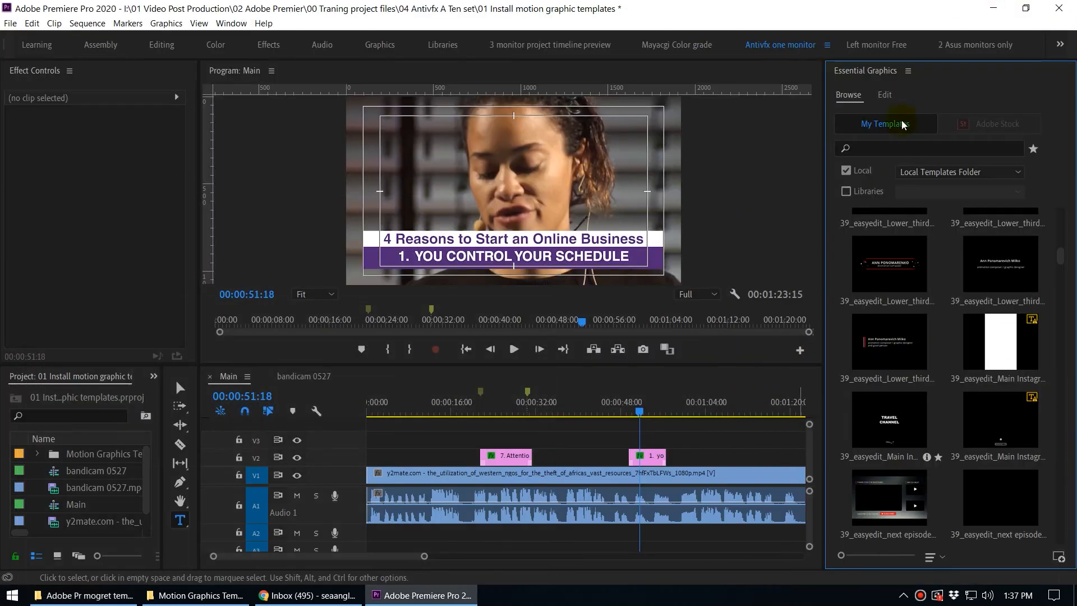
right_click(863, 71)
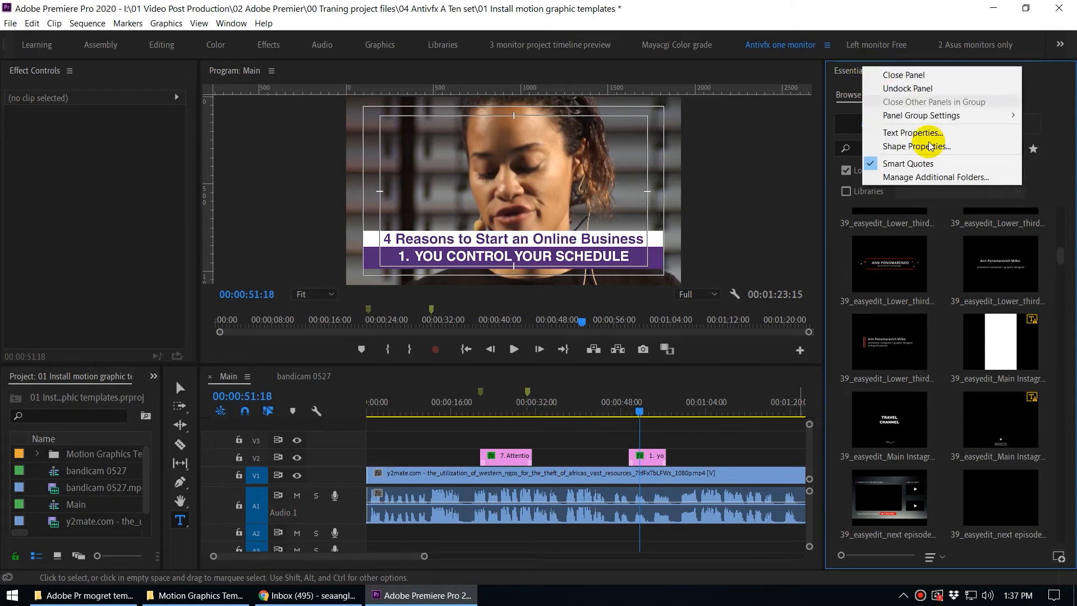
click(948, 176)
drag(394, 165, 385, 163)
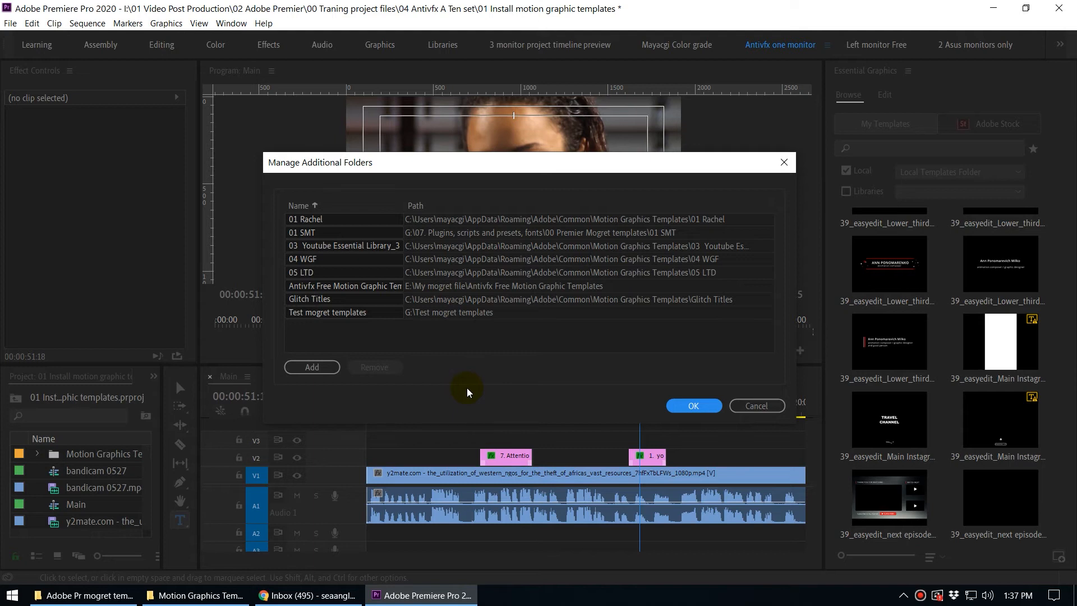
Add E:\Adobe Pr mogret templates\Antivfx Free Motion Graphic Templates as an additional template folder.
click(311, 371)
scroll(286, 432, down, 1)
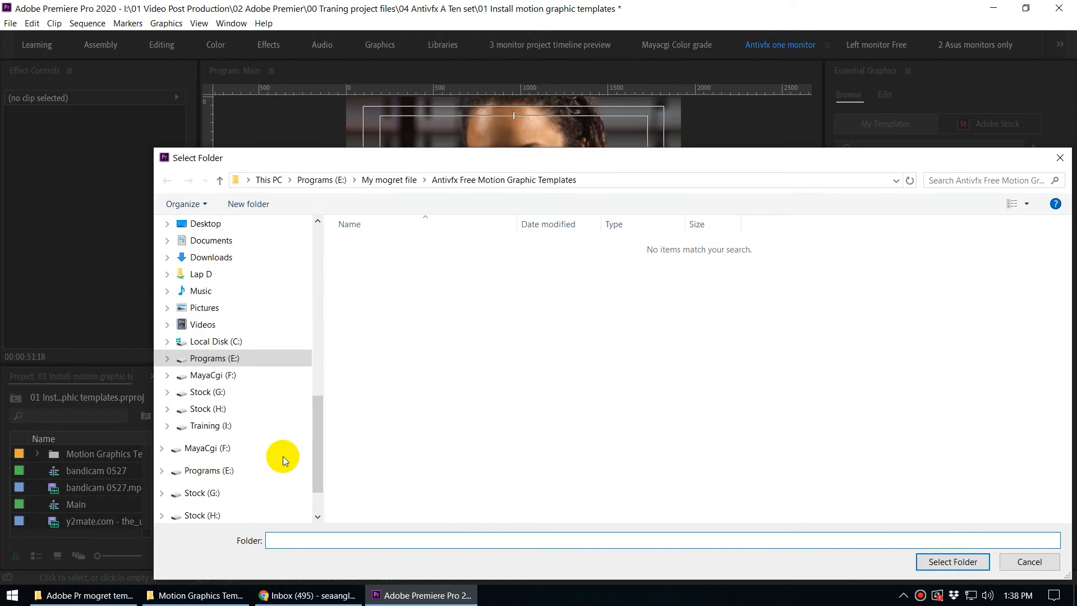
click(233, 470)
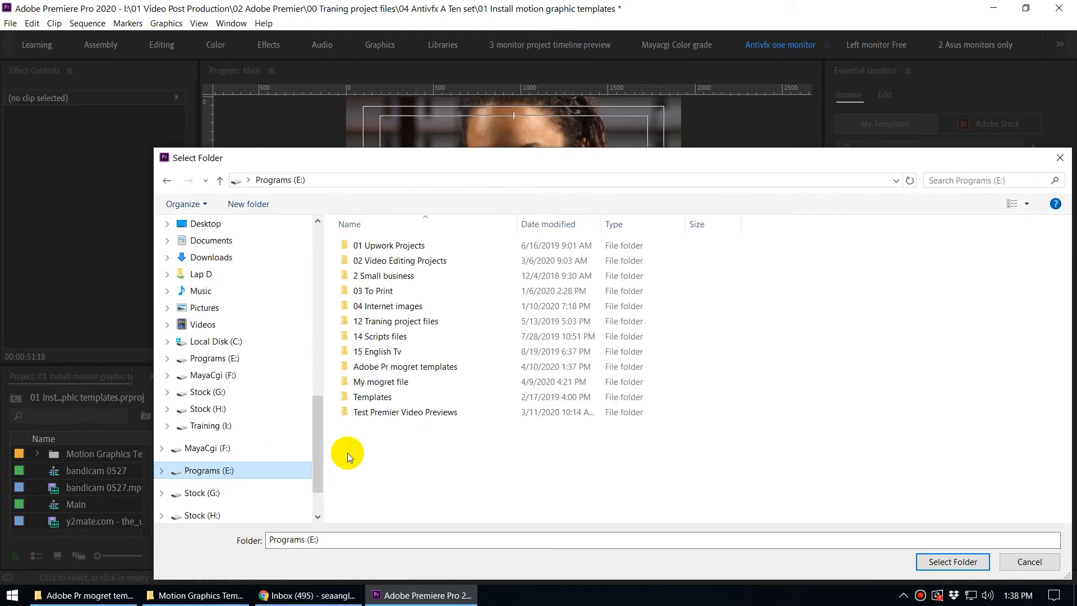
click(404, 368)
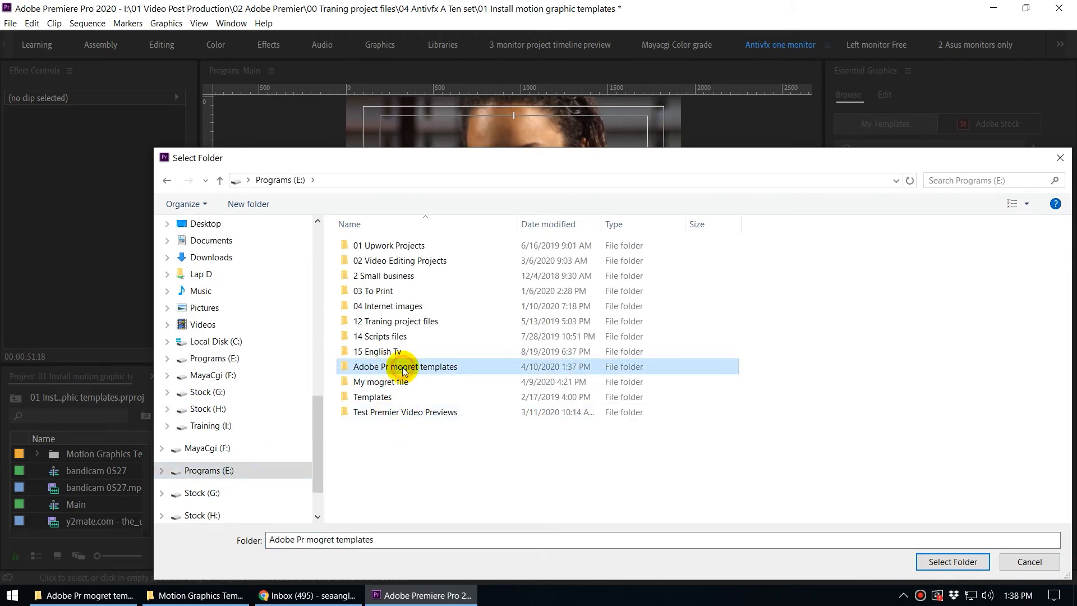
double_click(465, 366)
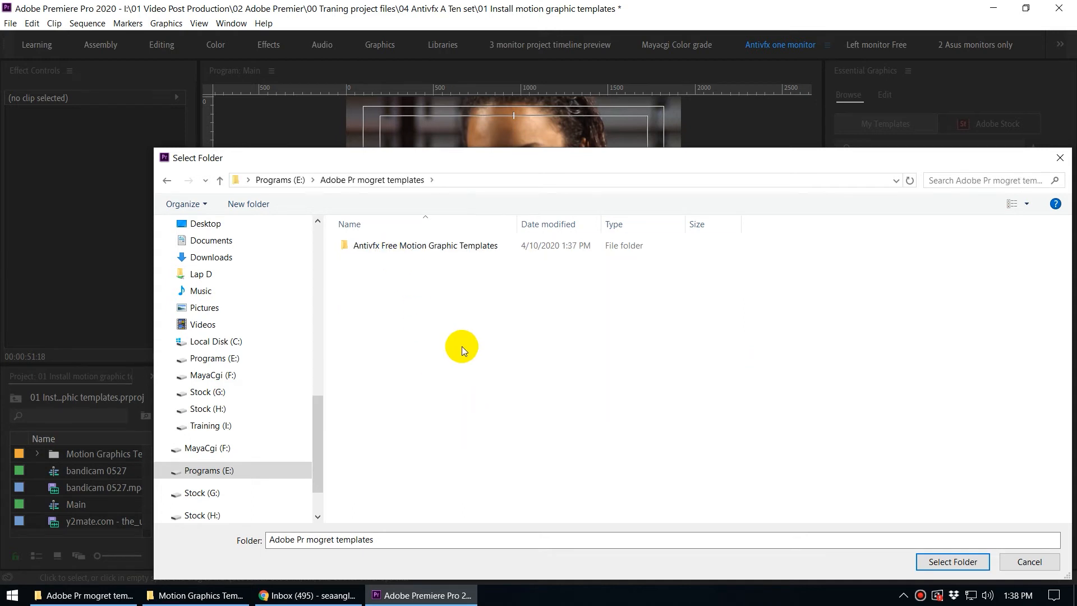
click(380, 245)
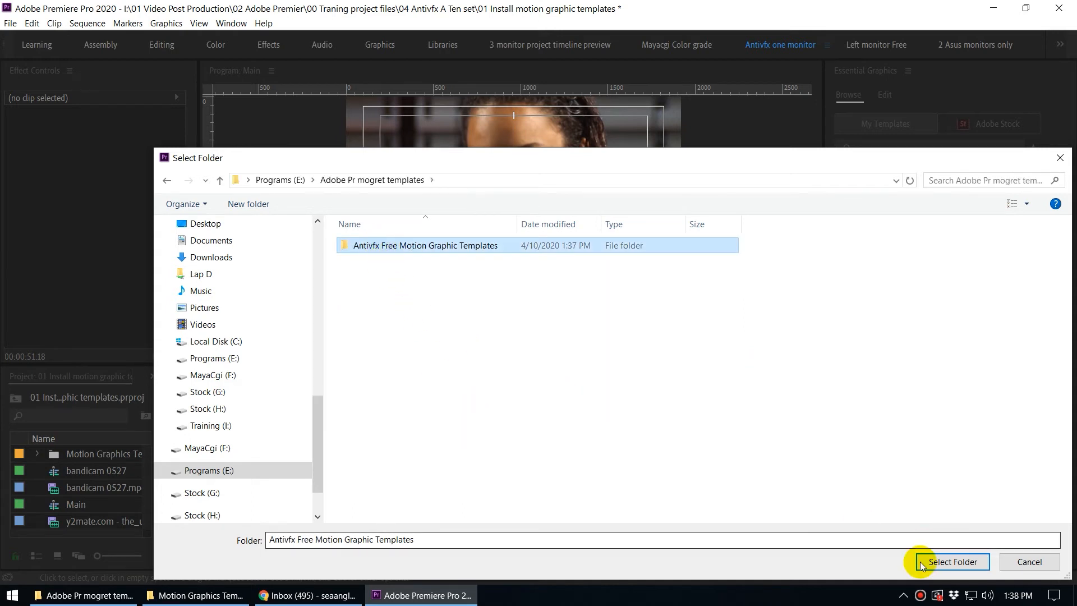
click(952, 561)
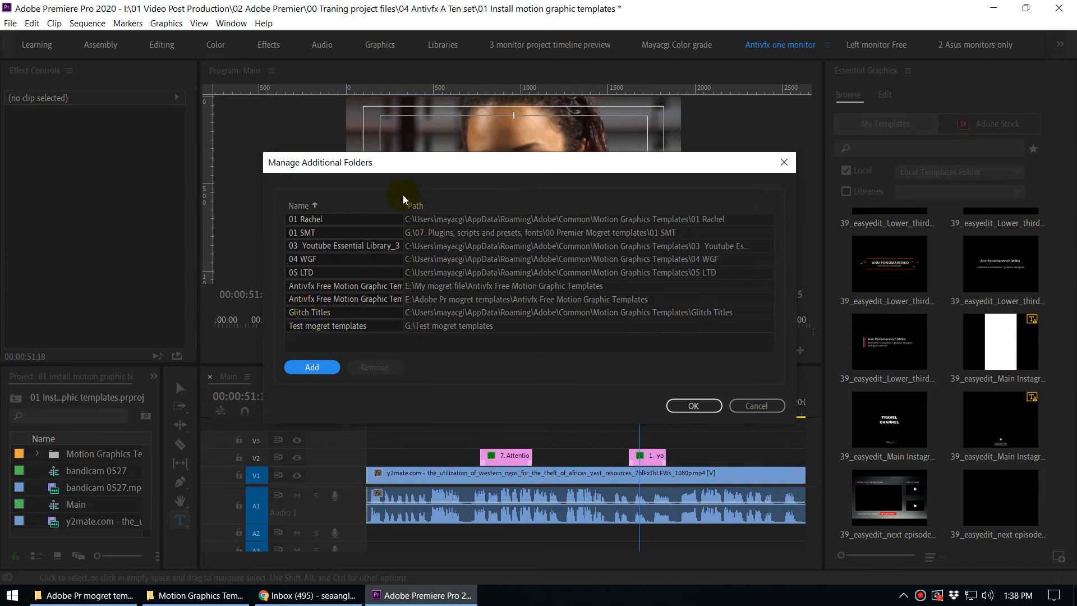
Widen the Name column to review the template folder paths, then confirm the additional folders list.
drag(402, 209, 501, 212)
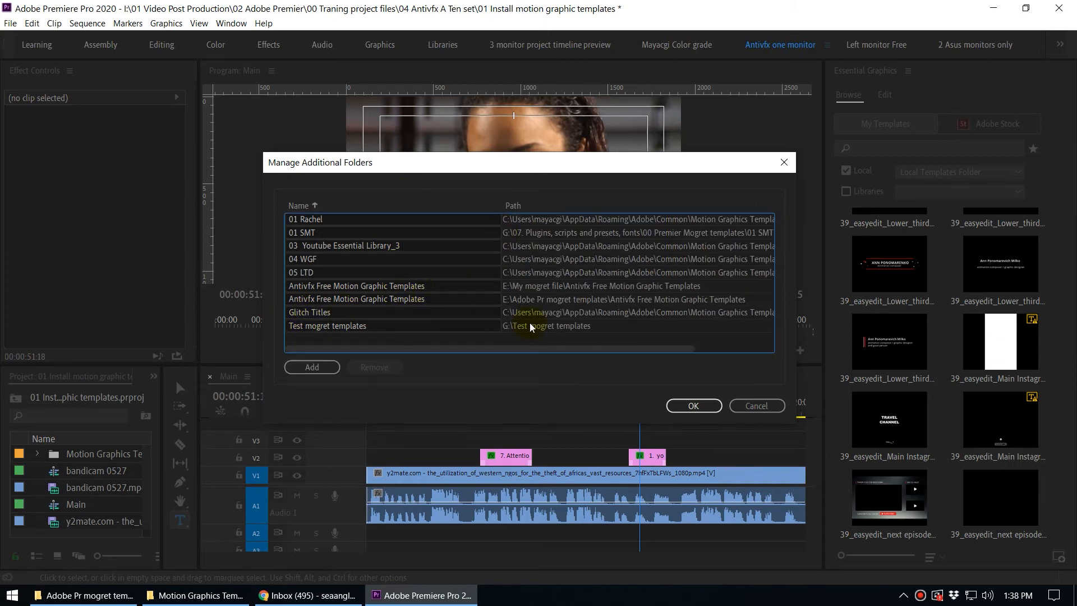
click(690, 406)
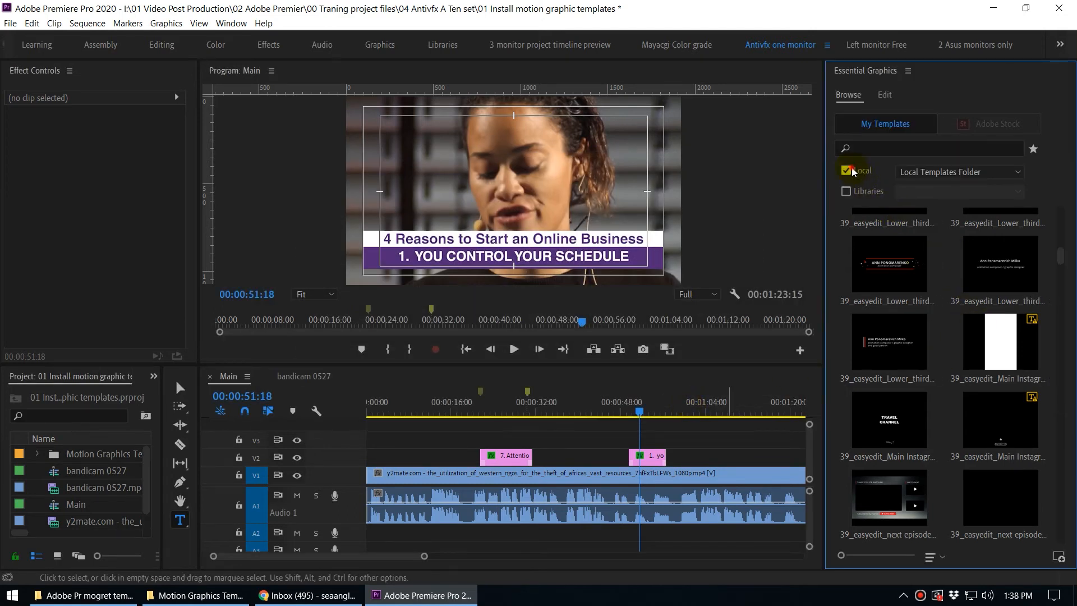
Browse the Antivfx Free Motion Graphic Templates folder among the local templates in Essential Graphics.
click(929, 175)
click(931, 233)
click(931, 171)
click(923, 233)
click(924, 173)
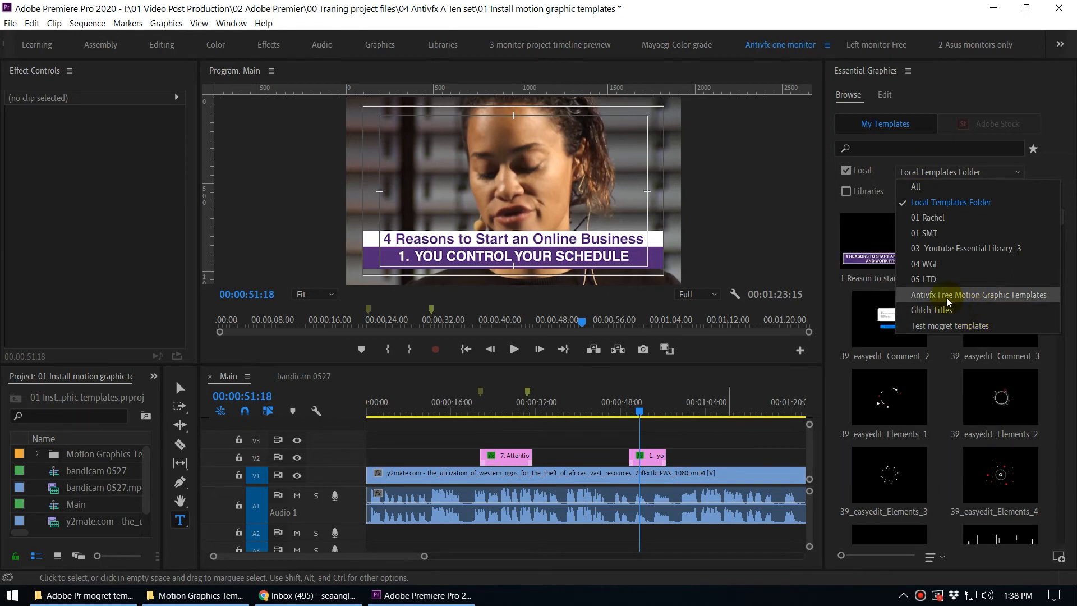
click(1005, 295)
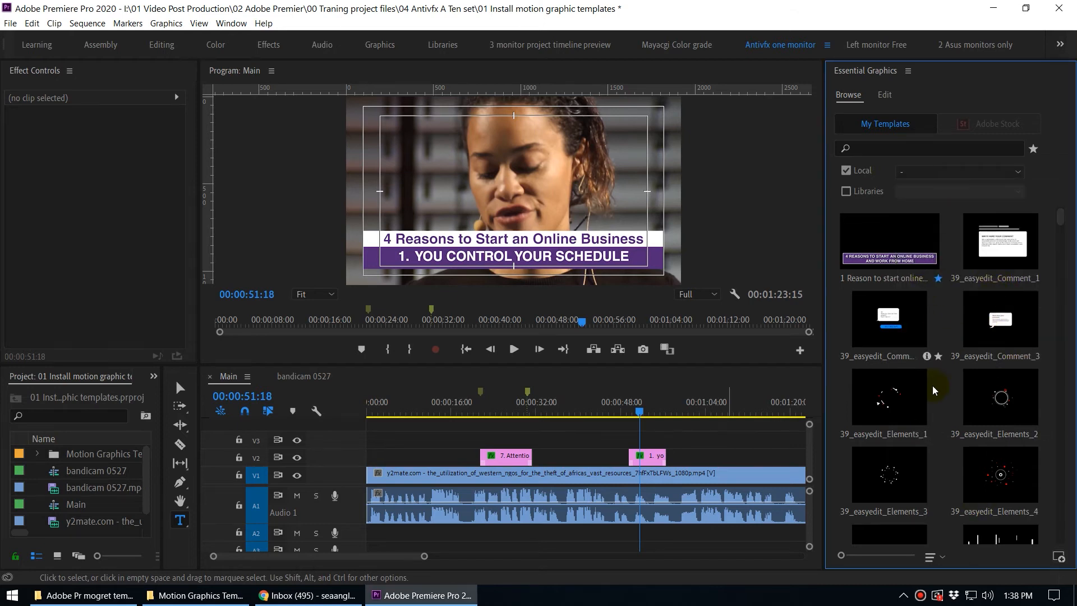
click(932, 171)
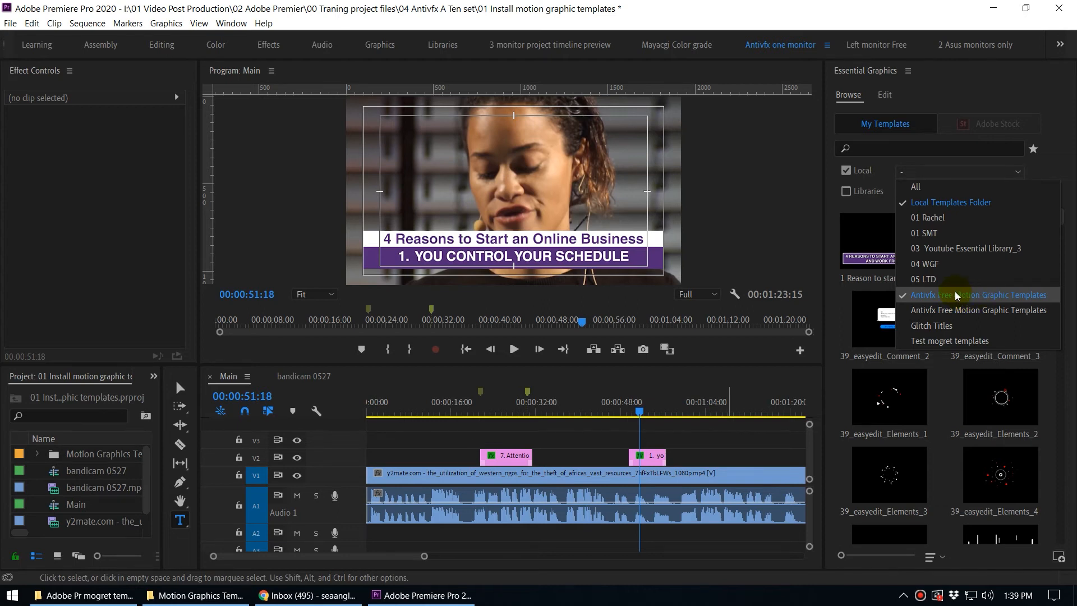
click(945, 203)
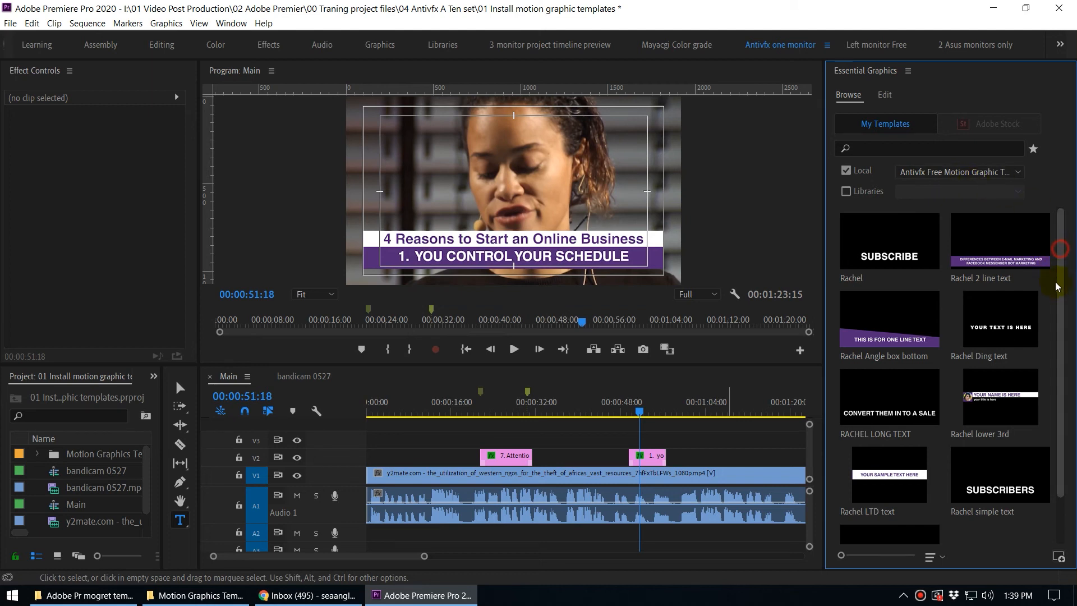
Add the Rachel Angle box bottom template to track V2 at about 1:04 in the Main sequence.
scroll(1053, 368, down, 2)
click(701, 405)
key(space)
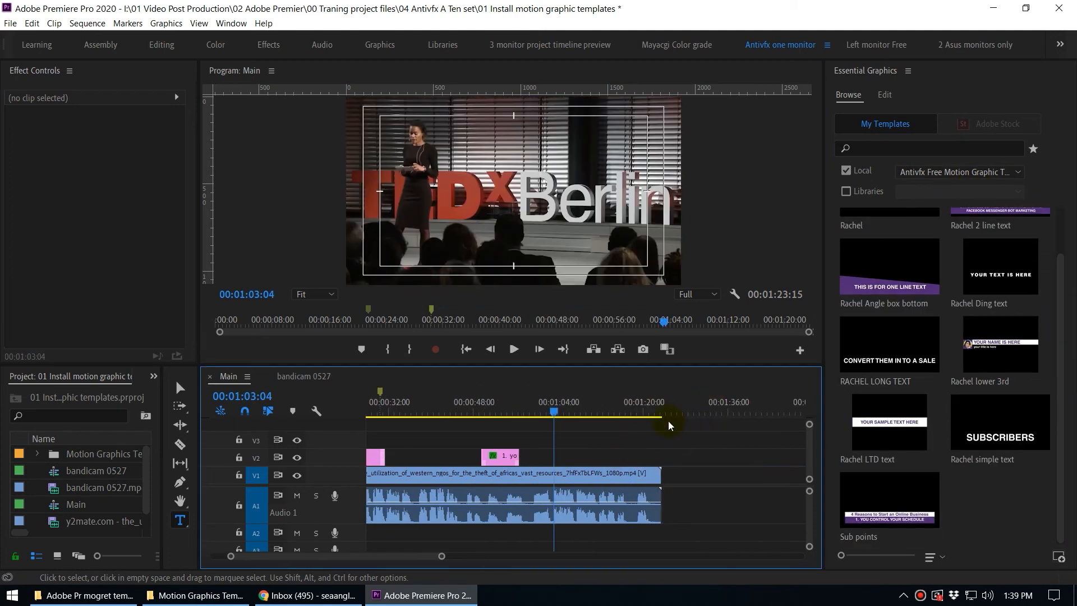
drag(875, 284, 559, 459)
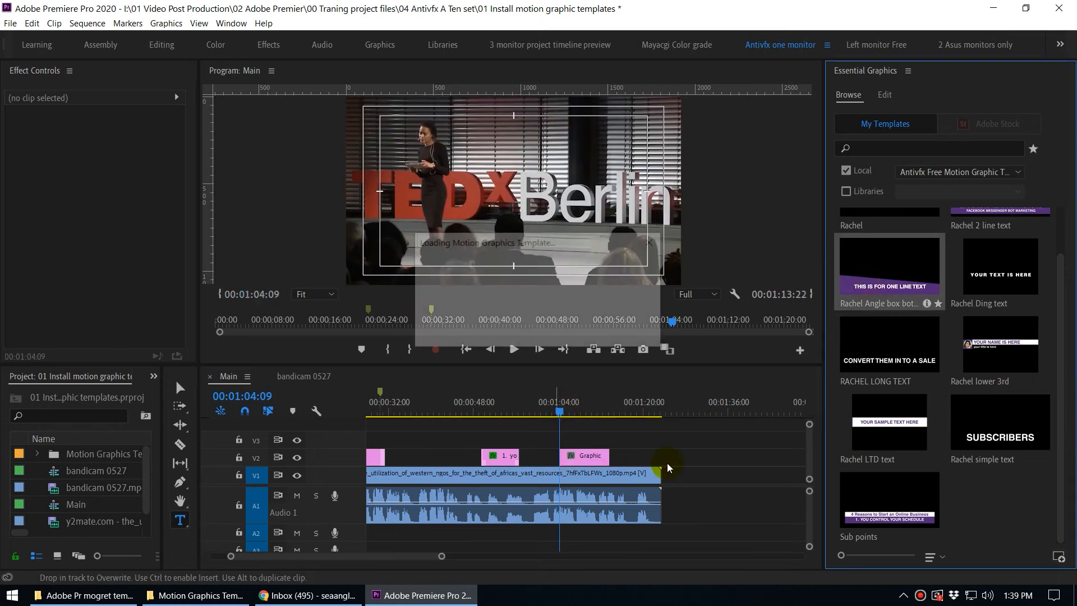
Replace the graphic's text with "Type yopur like this" in the program monitor.
click(566, 411)
mouse_move(573, 414)
mouse_down()
mouse_move(560, 412)
mouse_move(592, 423)
mouse_up()
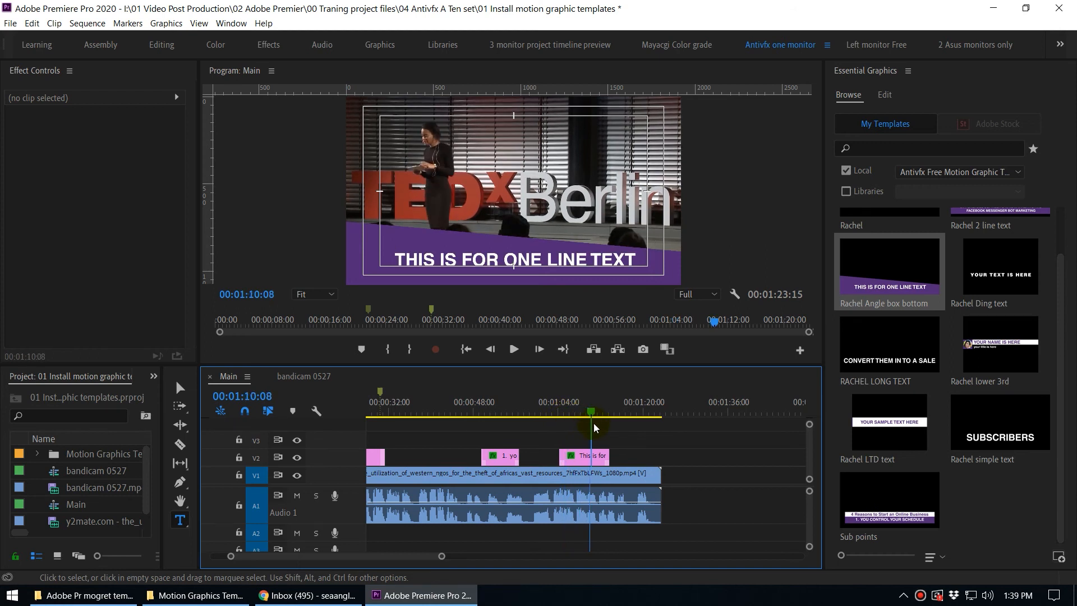
click(482, 265)
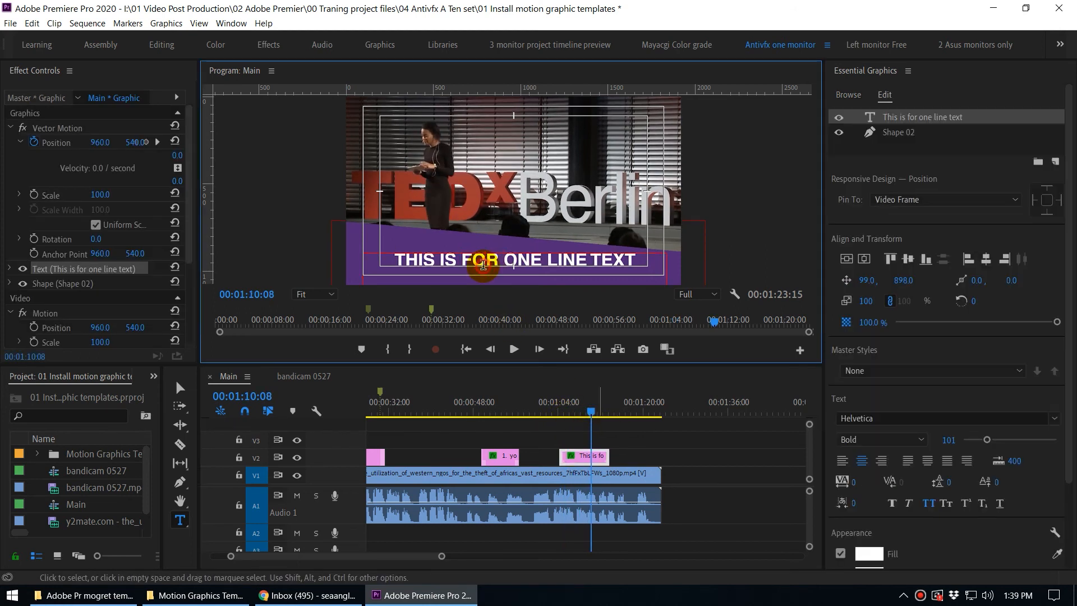
triple_click(482, 266)
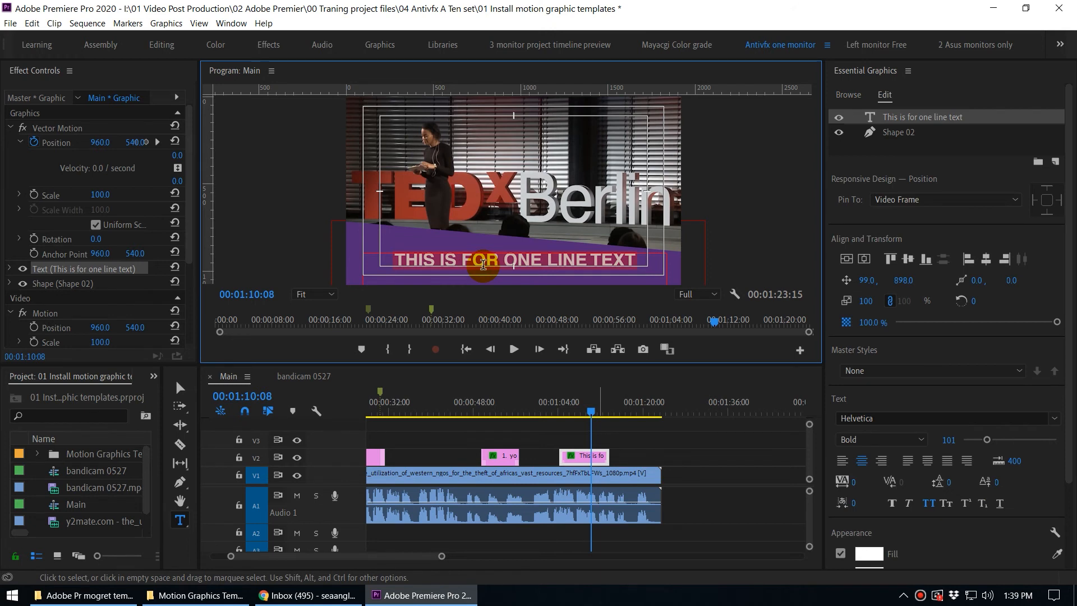
text(Type yopur)
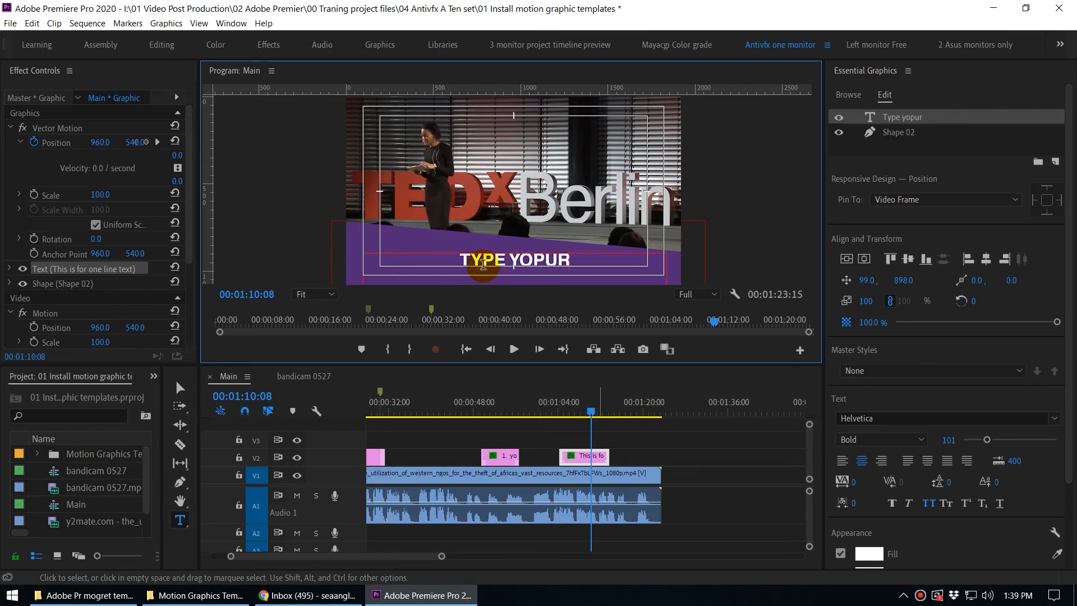
text( like this)
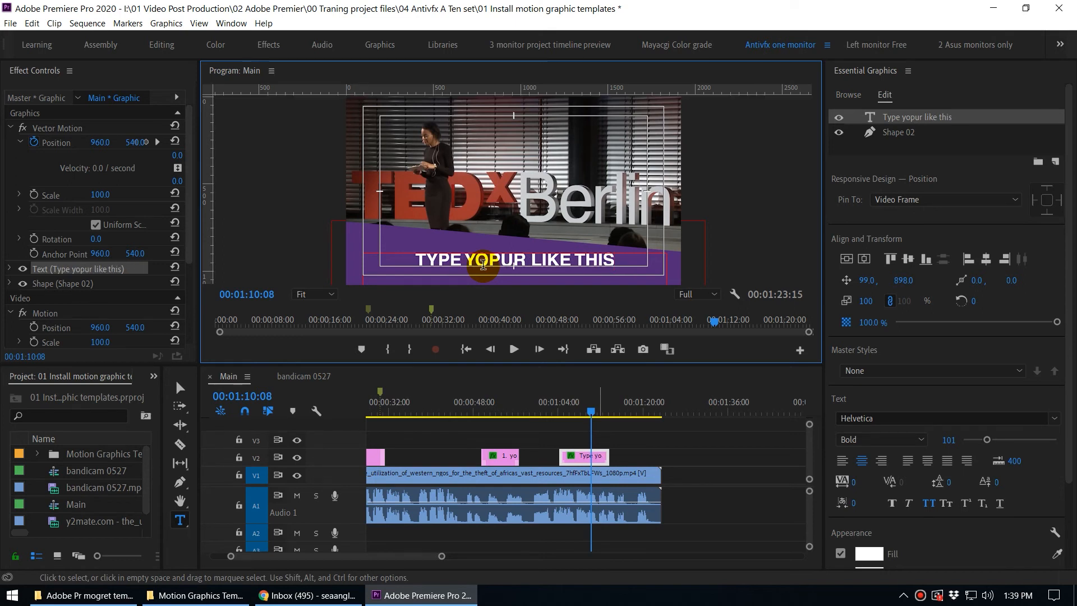
key(Escape)
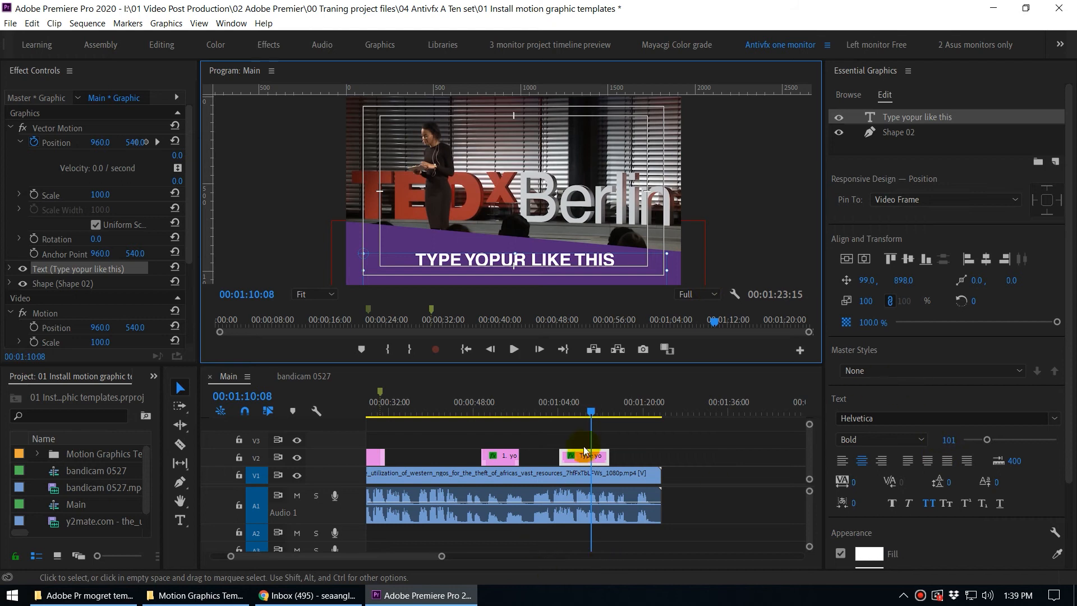
Change the fill colour of the graphic's Shape 02 layer to yellow.
click(597, 460)
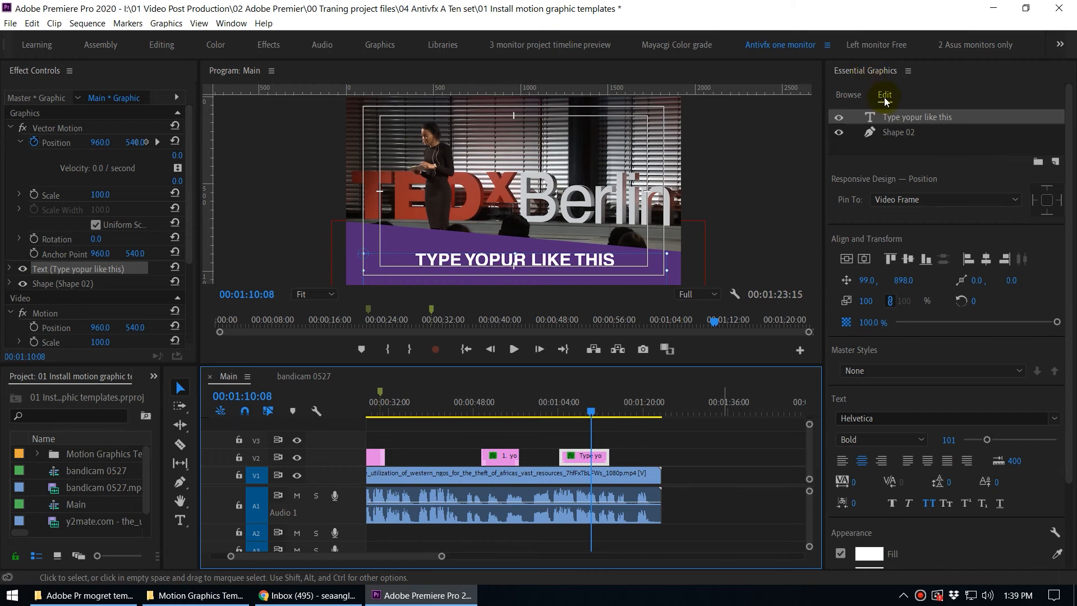
click(900, 135)
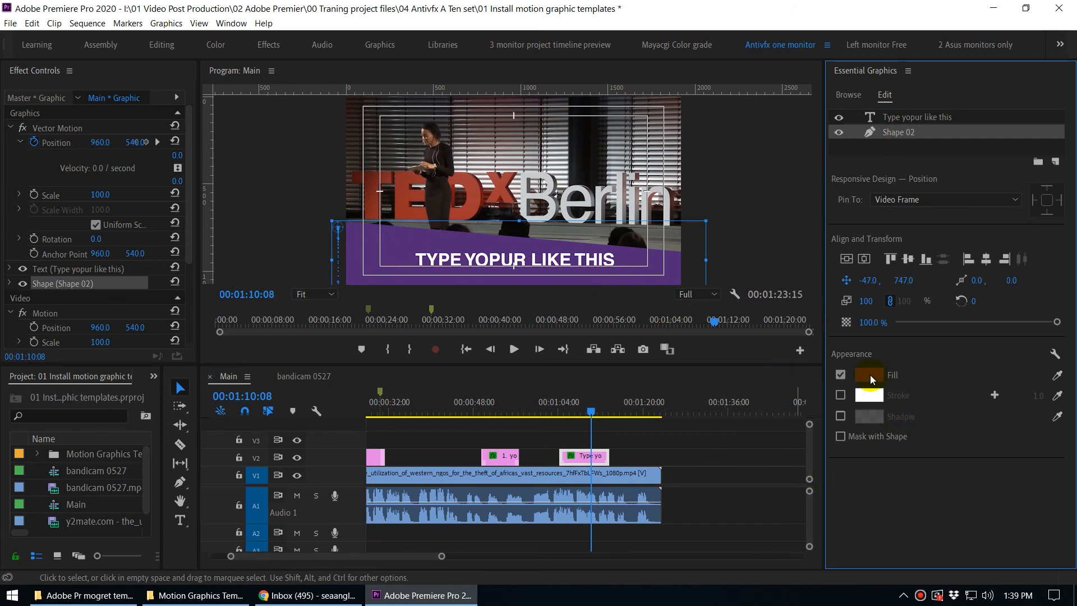
click(869, 374)
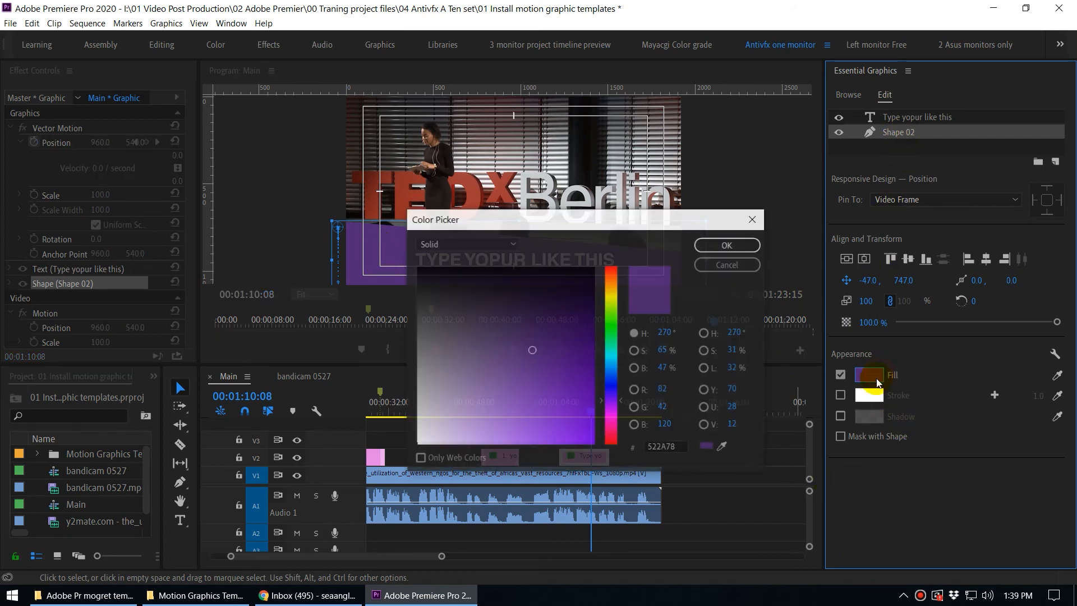
drag(611, 327, 611, 306)
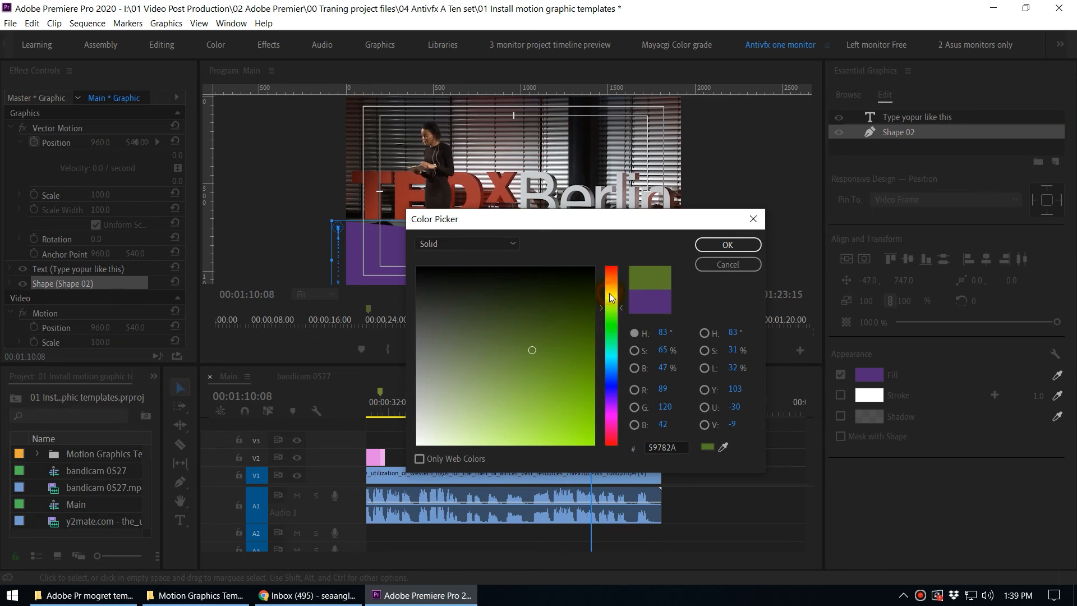
click(609, 293)
drag(544, 385, 544, 404)
click(713, 246)
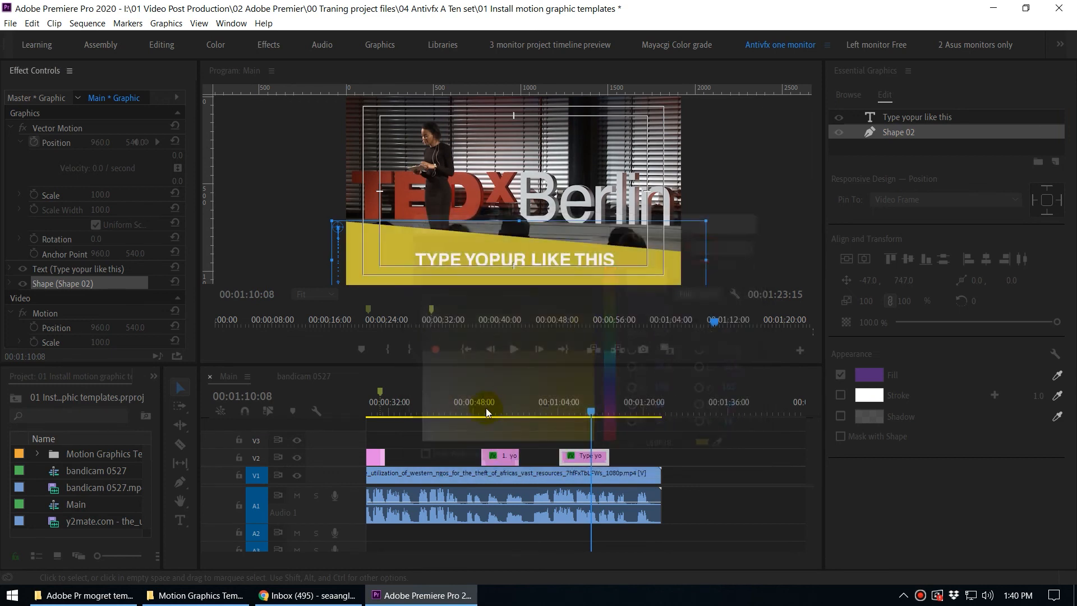
Inspect the text layer's properties and zoom the timeline in on the new graphic clip.
click(897, 117)
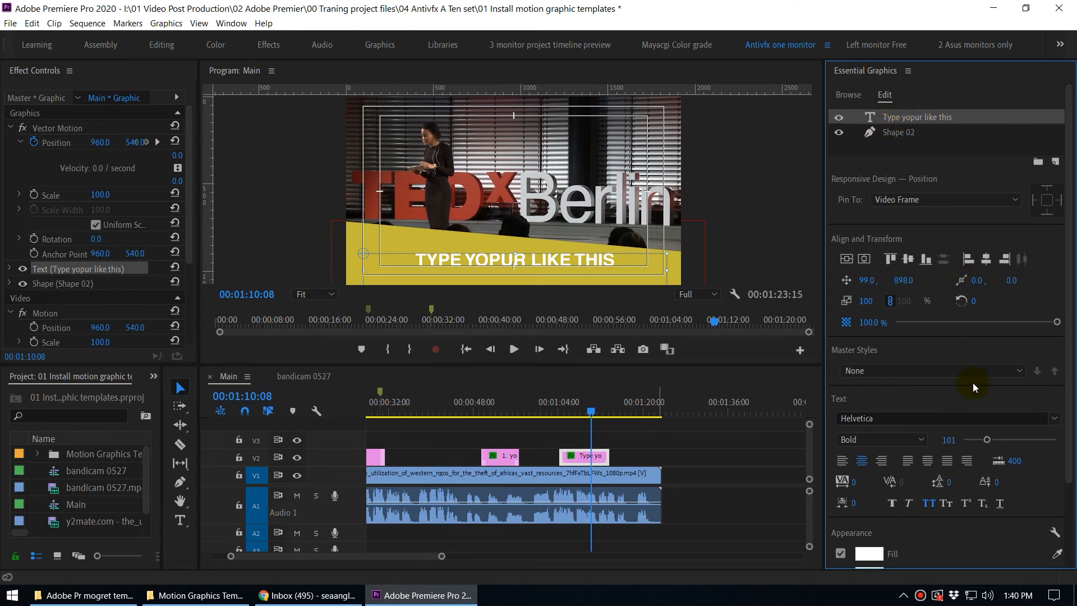
drag(1069, 362, 1060, 471)
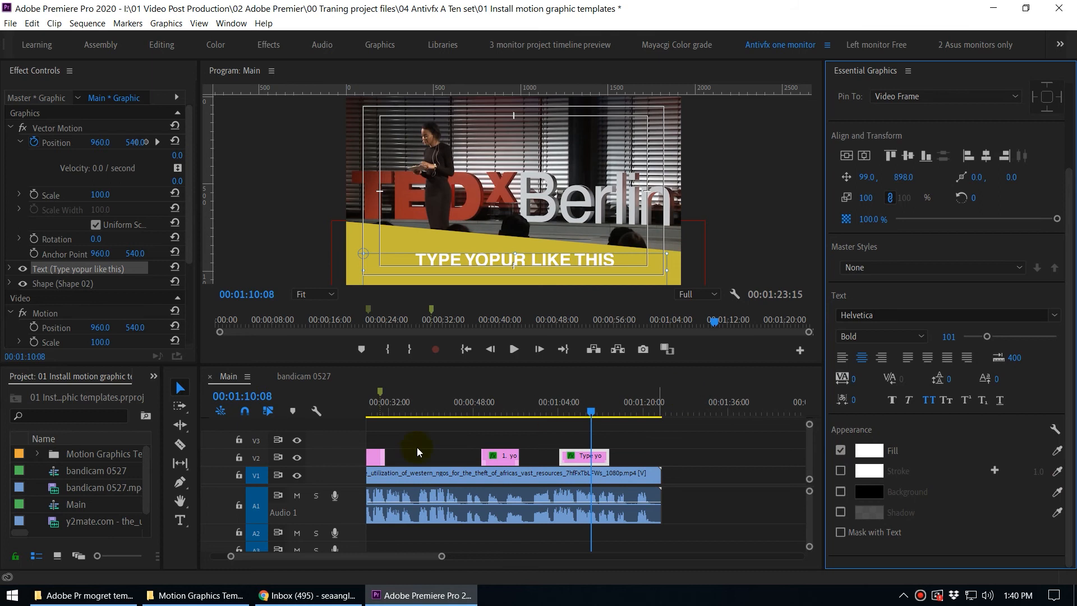
click(560, 411)
drag(561, 411, 586, 413)
click(590, 455)
key(equal)
key(equal)
key(equal)
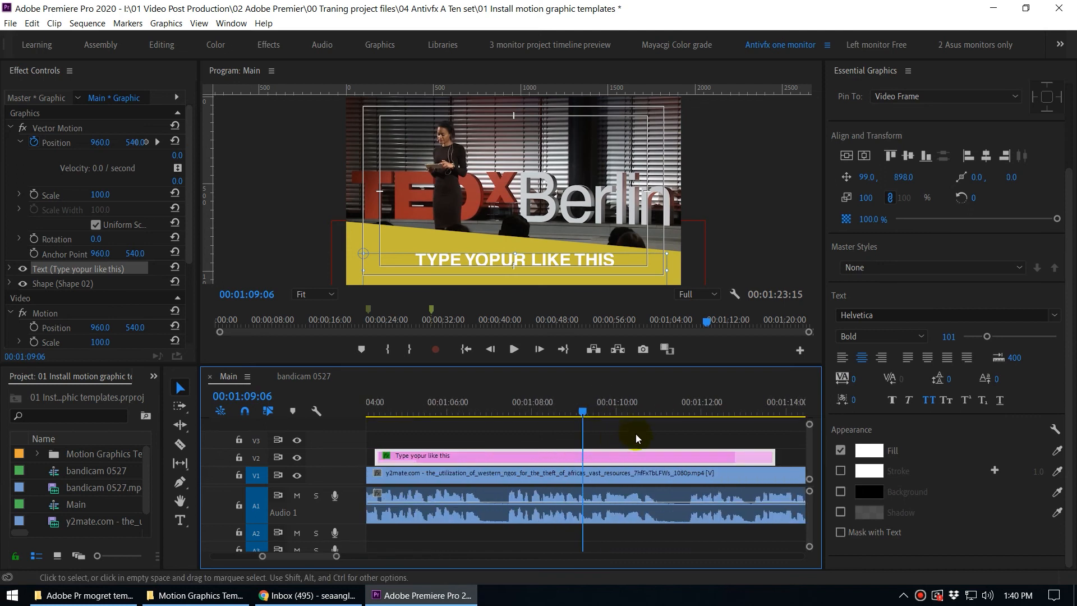
Maximize the timeline and trim the end of the "Type yopur like this" graphic clip.
key(grave)
drag(291, 302, 432, 264)
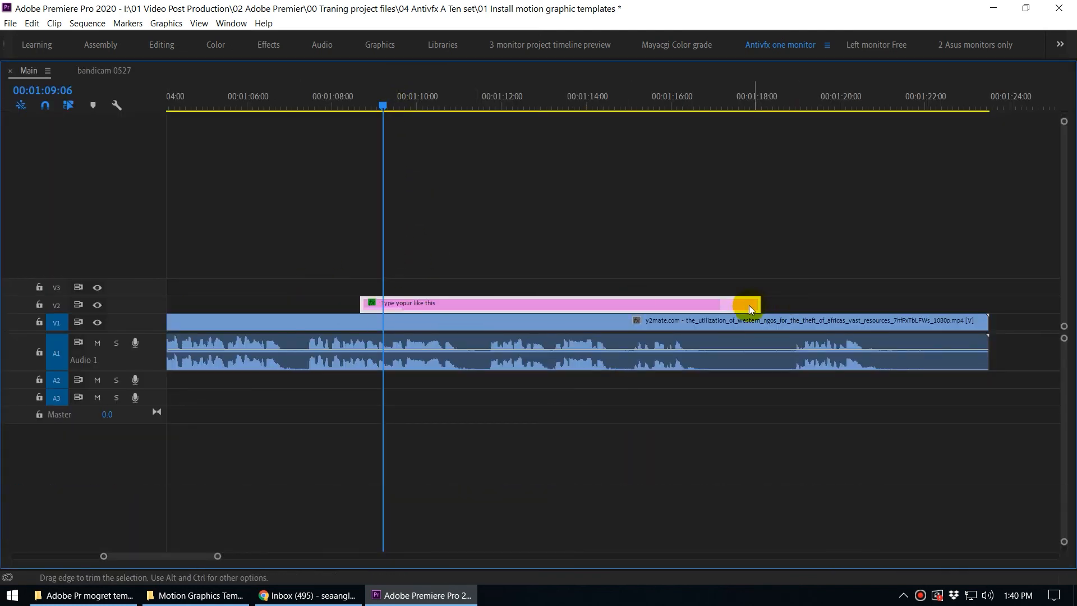
click(655, 100)
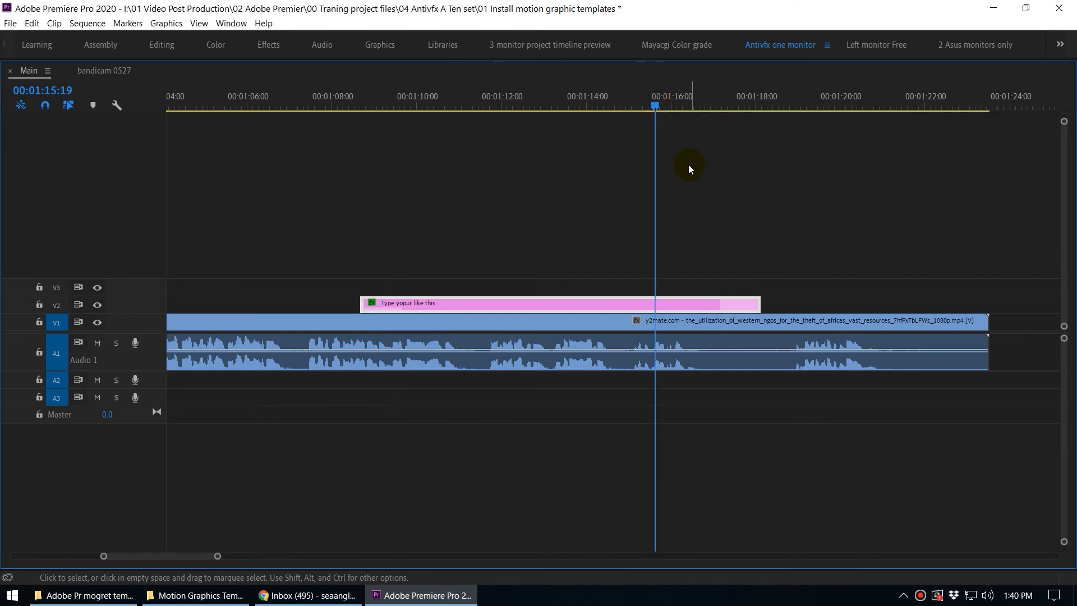
drag(681, 105, 723, 107)
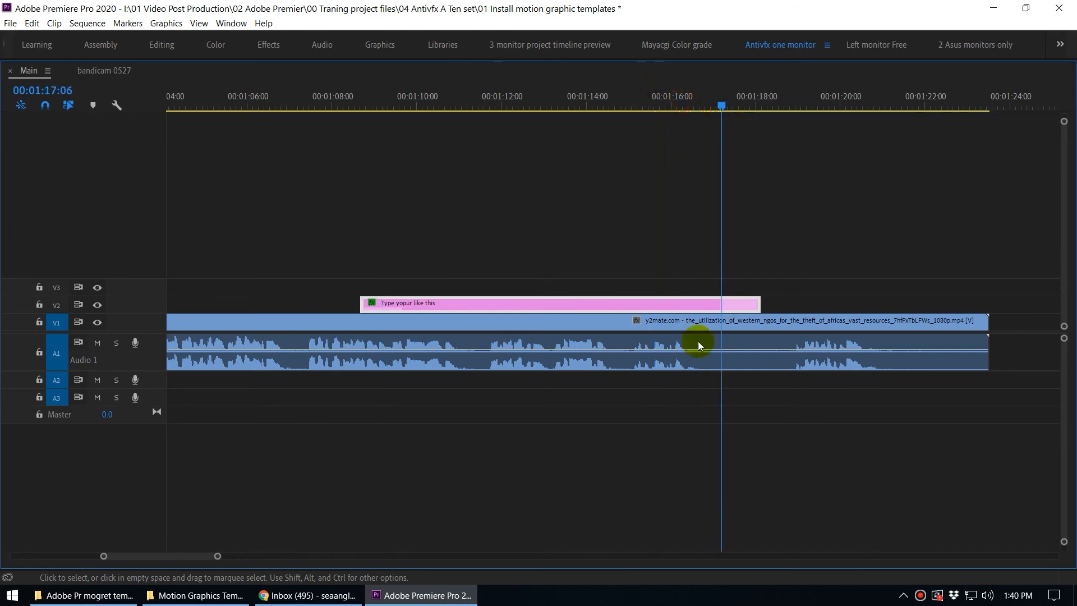
click(490, 106)
drag(758, 305, 515, 308)
click(509, 303)
drag(807, 321, 861, 305)
drag(489, 101, 452, 143)
key(grave)
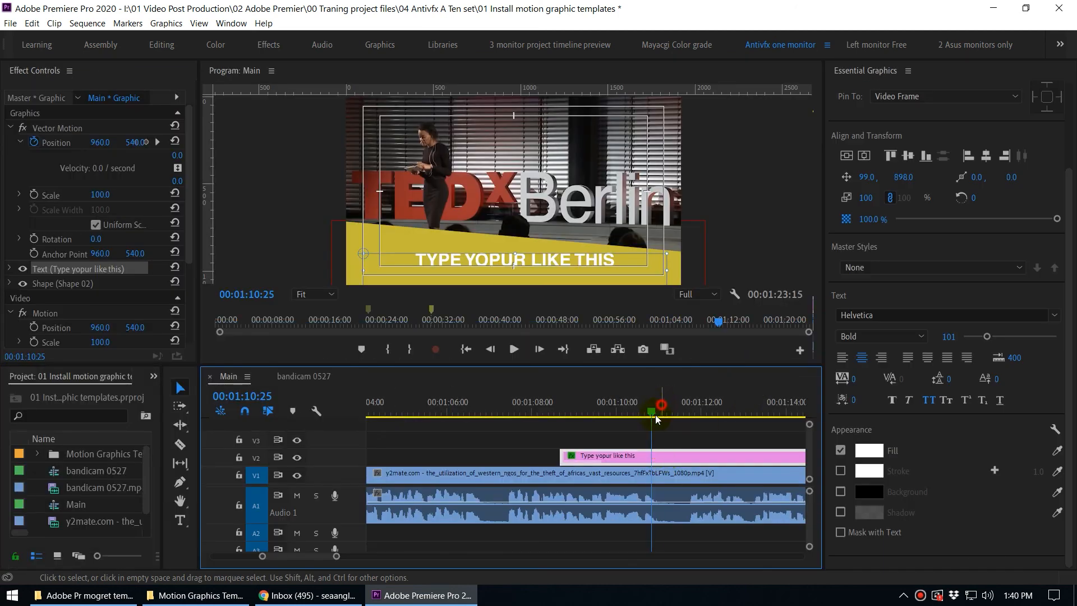
drag(655, 418, 614, 416)
key(minus)
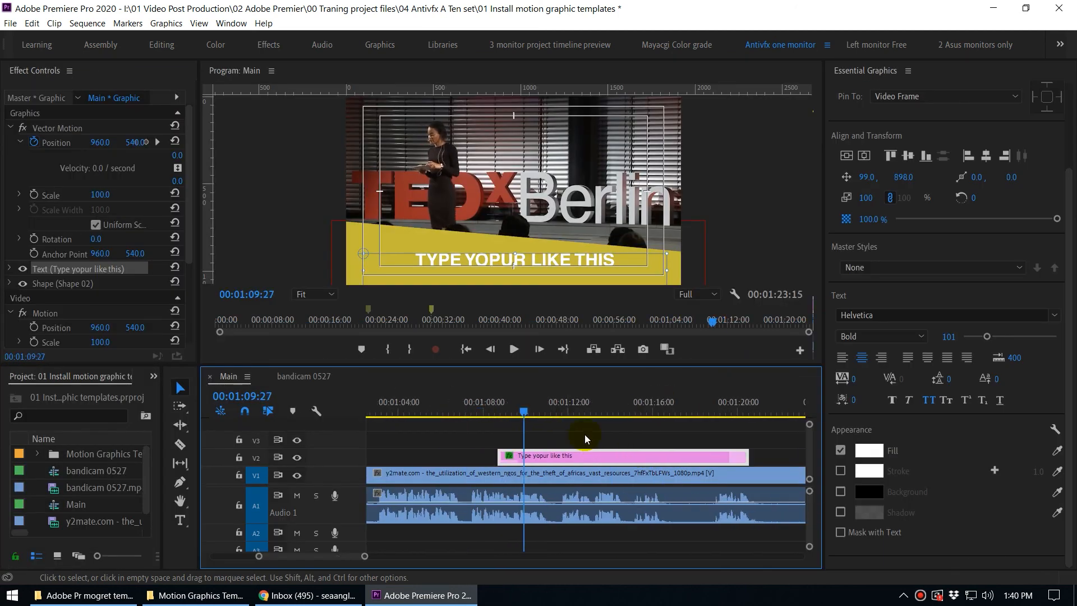
drag(727, 459, 503, 419)
Adjust the length of the "1. you control your schedule" graphic clip and scrub through it.
scroll(485, 436, up, 5)
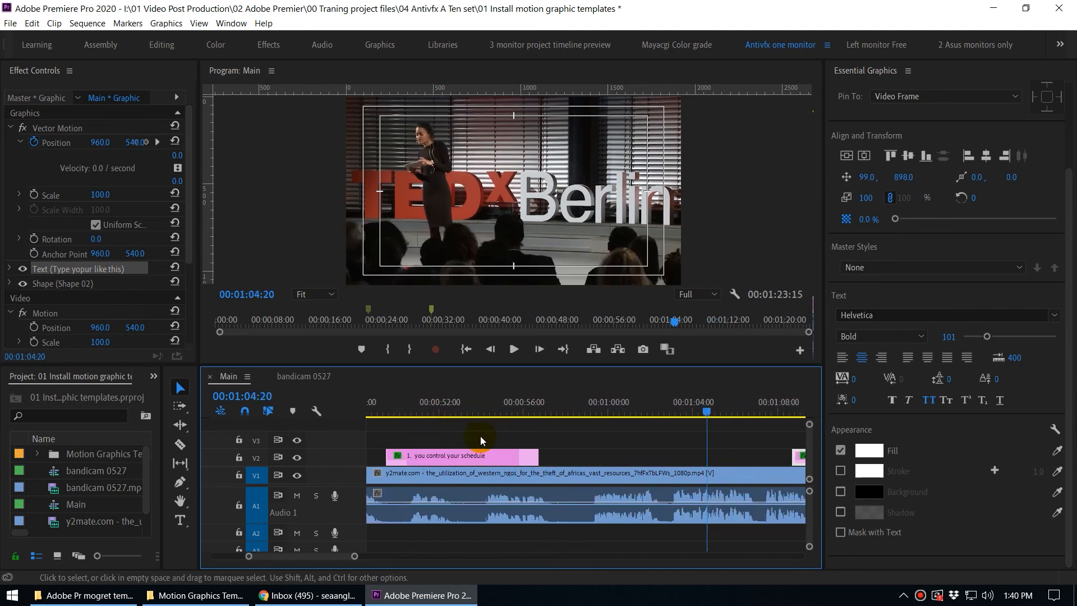
click(433, 404)
drag(492, 455, 562, 454)
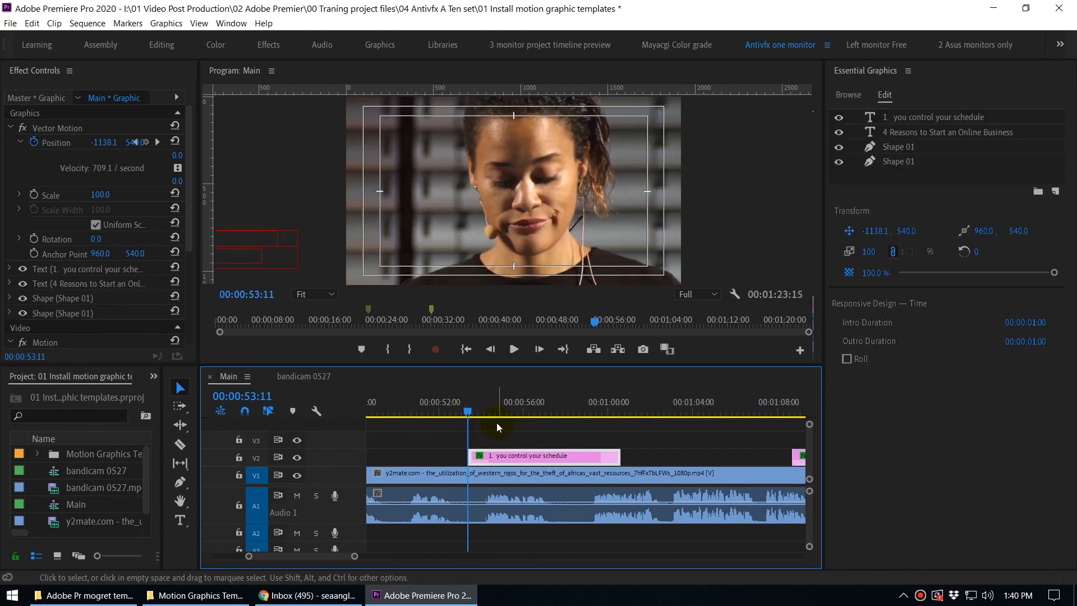
drag(482, 412, 579, 419)
drag(617, 459, 537, 459)
click(489, 414)
drag(490, 414, 522, 419)
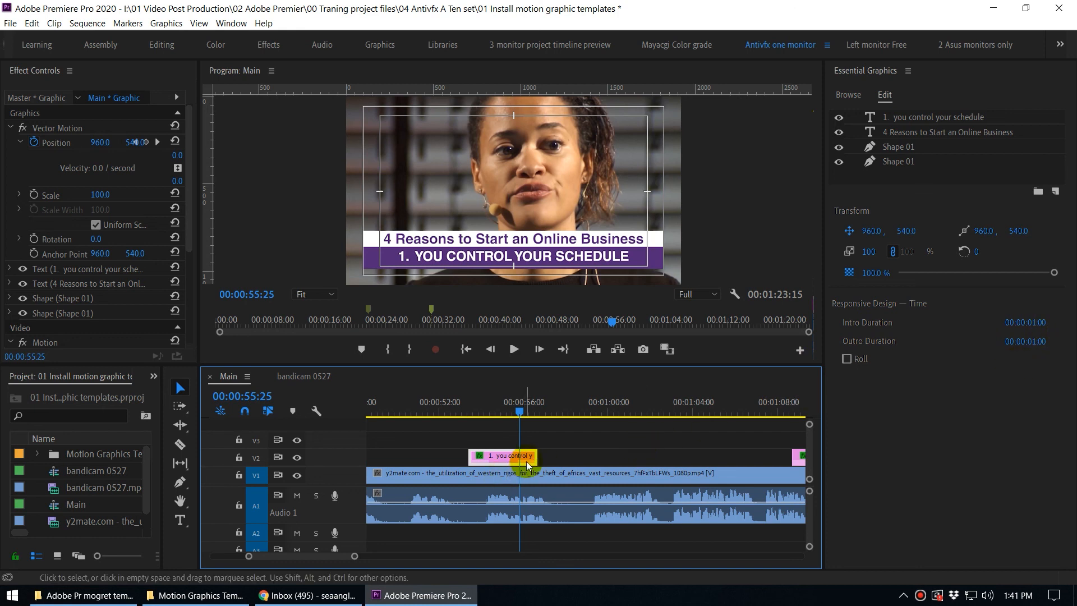
drag(532, 460, 712, 464)
drag(519, 412, 545, 427)
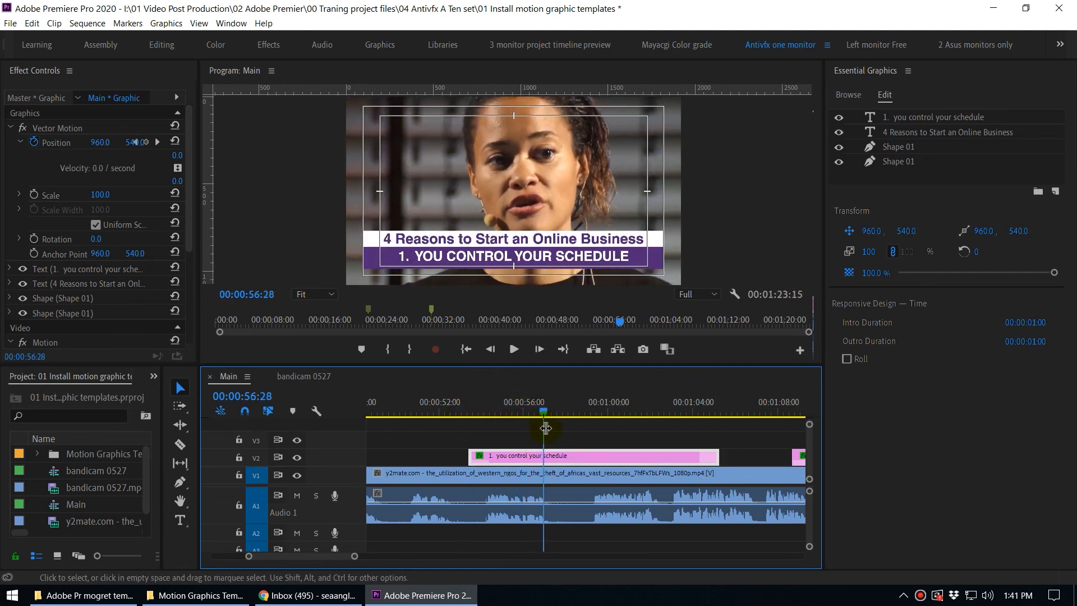